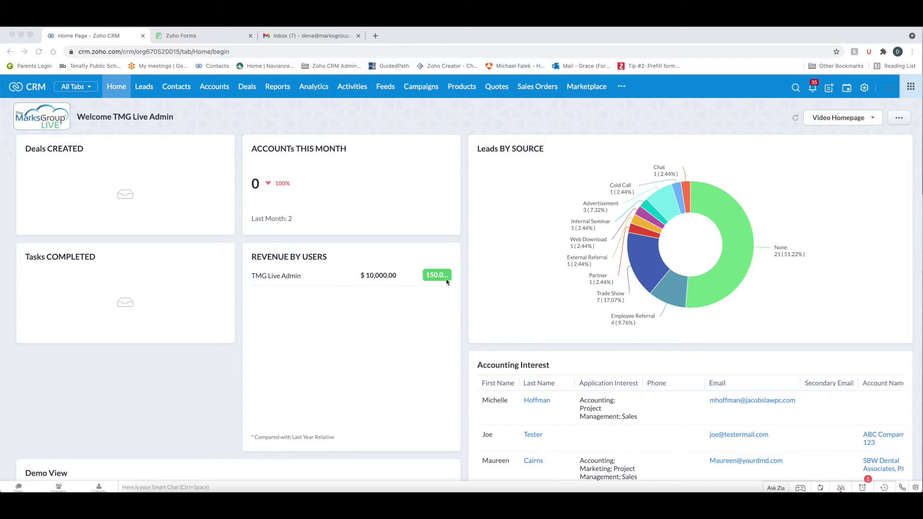
# - Switch to the Zoho Forms tab listing Contact Update Form, Sample Form and two other forms
pyautogui.click(201, 36)
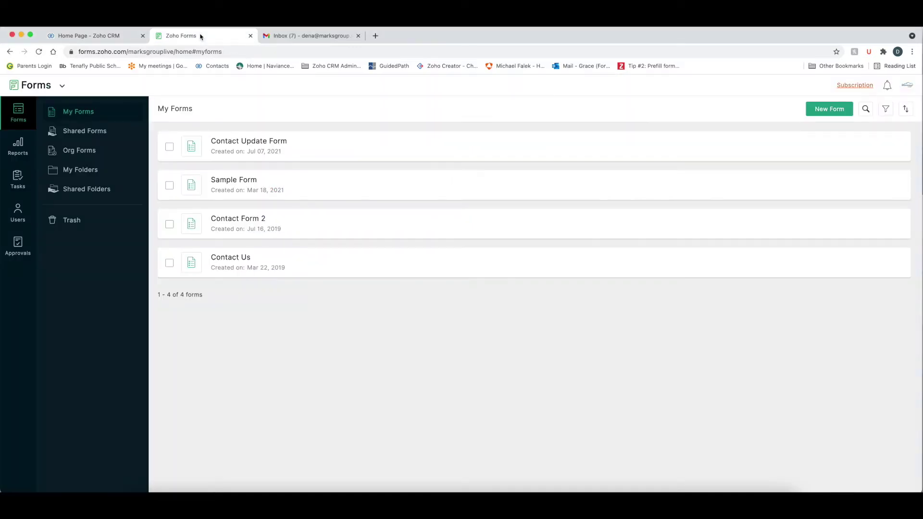
# - From the CRM, go to Setup > Marketplace > Zoho and scroll to the Zoho Forms card
pyautogui.click(96, 40)
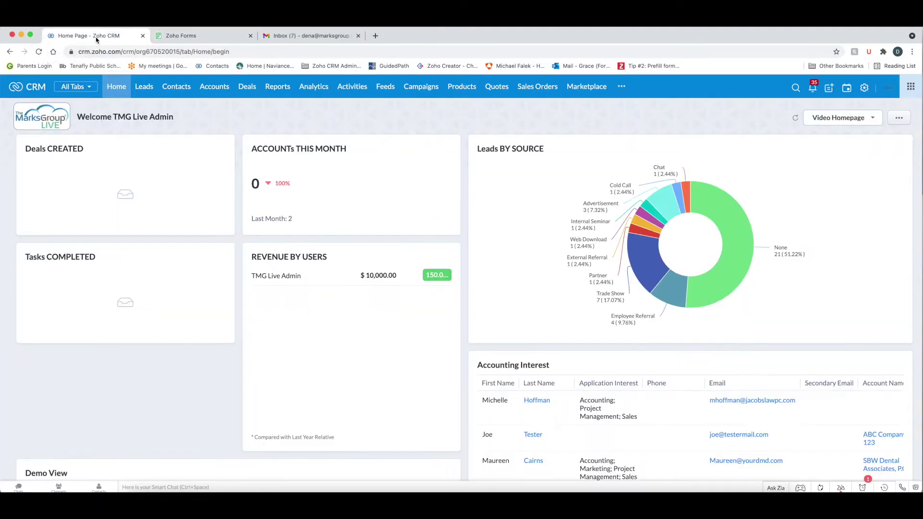
pyautogui.click(864, 91)
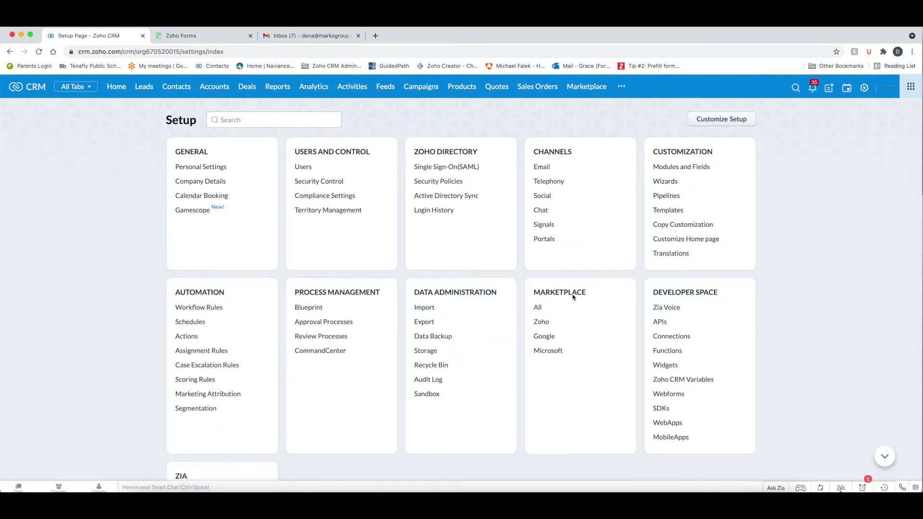
pyautogui.click(541, 322)
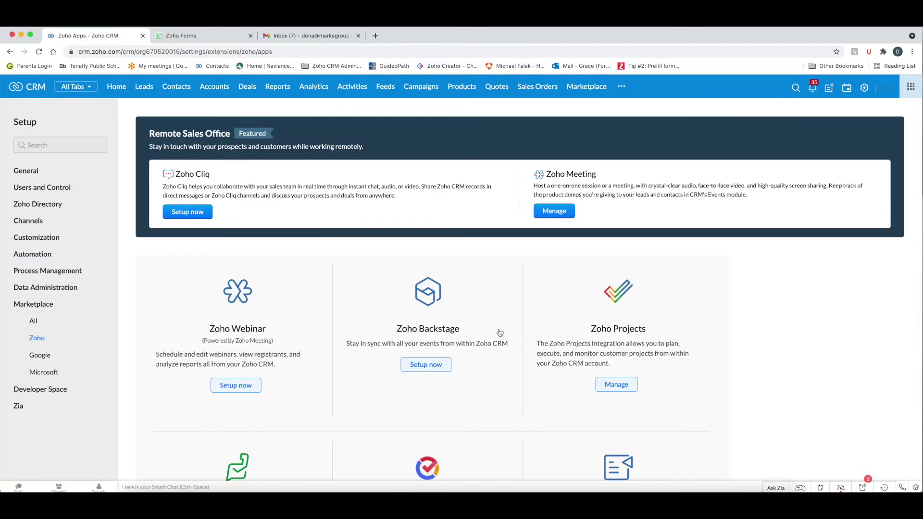
pyautogui.scroll(-10, 500, 332)
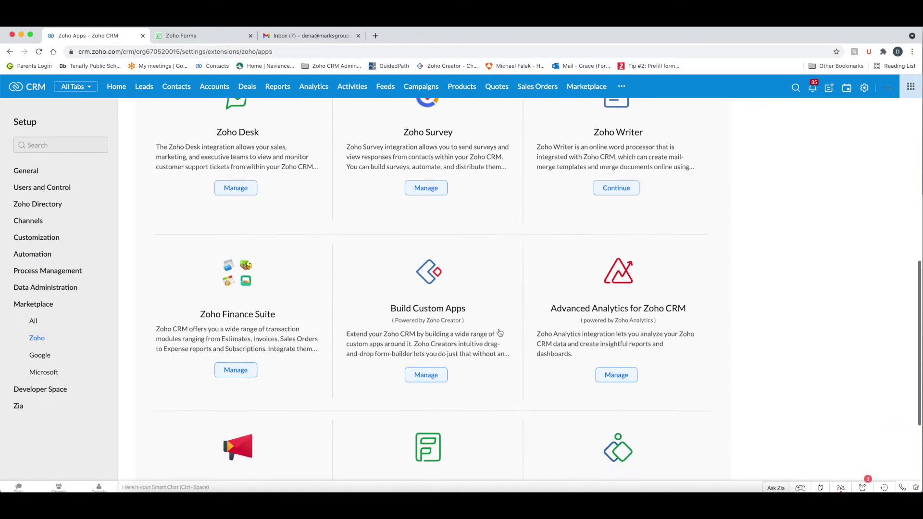
pyautogui.scroll(-1, 500, 333)
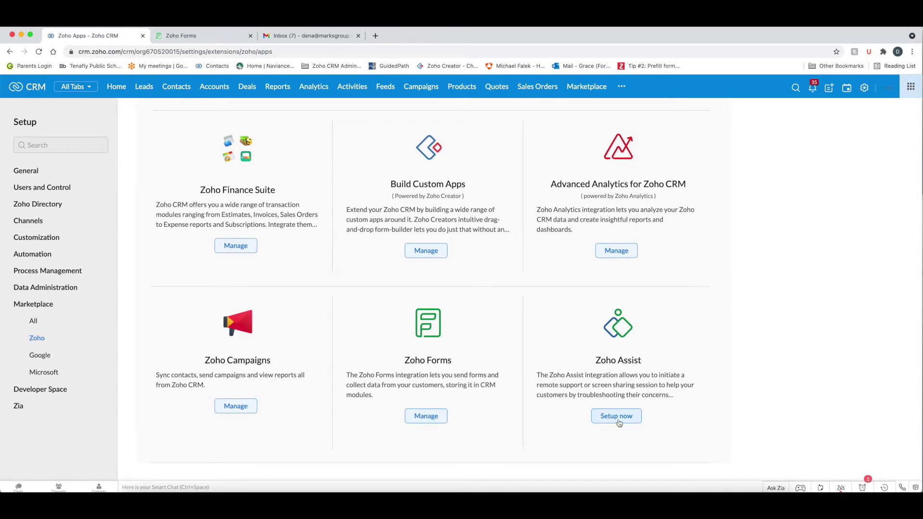
# - Confirm Pre-Population of Data is enabled for Zoho Forms, then return to the forms list
pyautogui.click(424, 417)
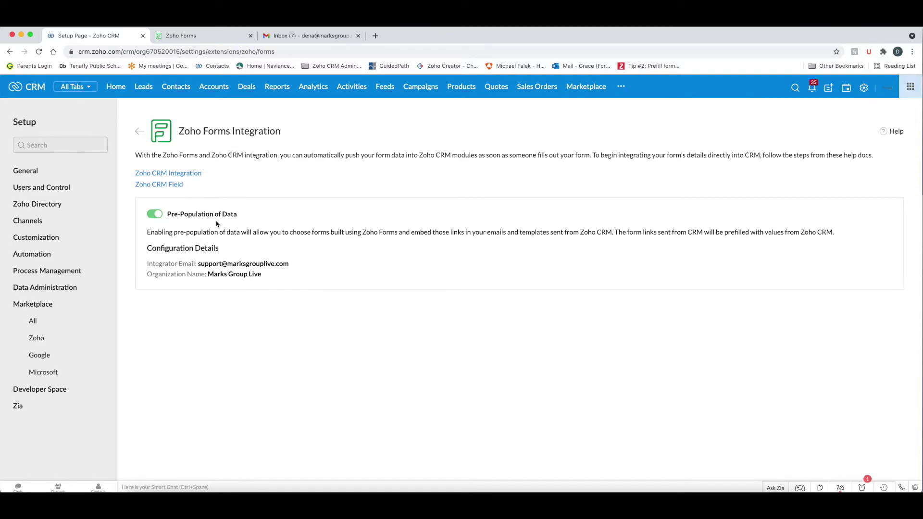
pyautogui.click(206, 36)
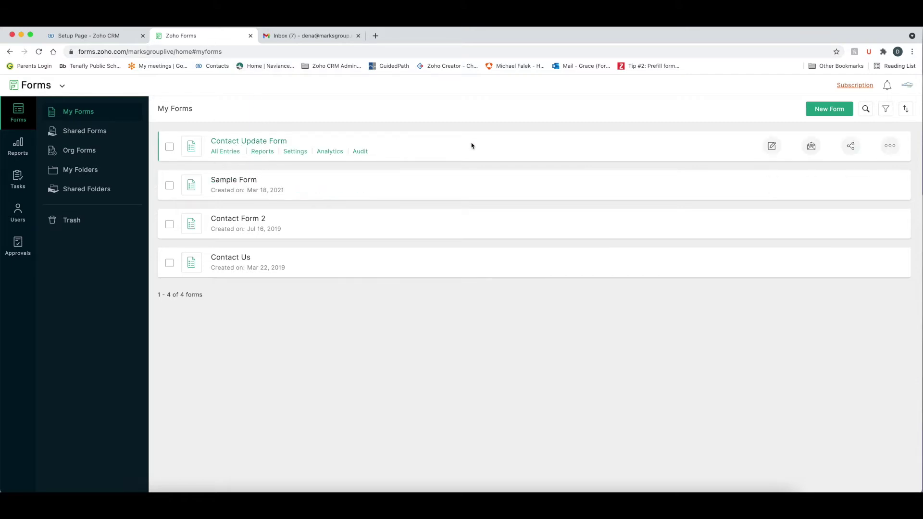
# - Open Contact Update Form in the builder and show its Zoho CRM field's properties
pyautogui.click(771, 148)
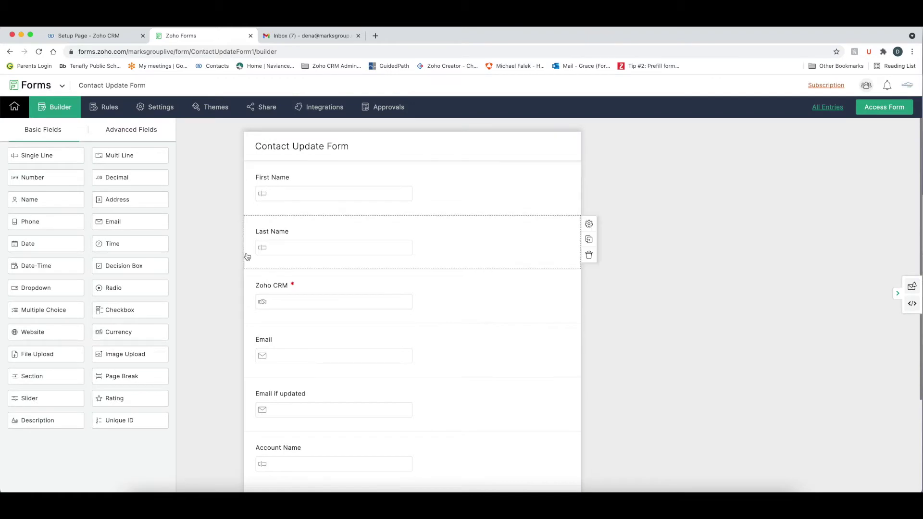
pyautogui.scroll(-3, 216, 264)
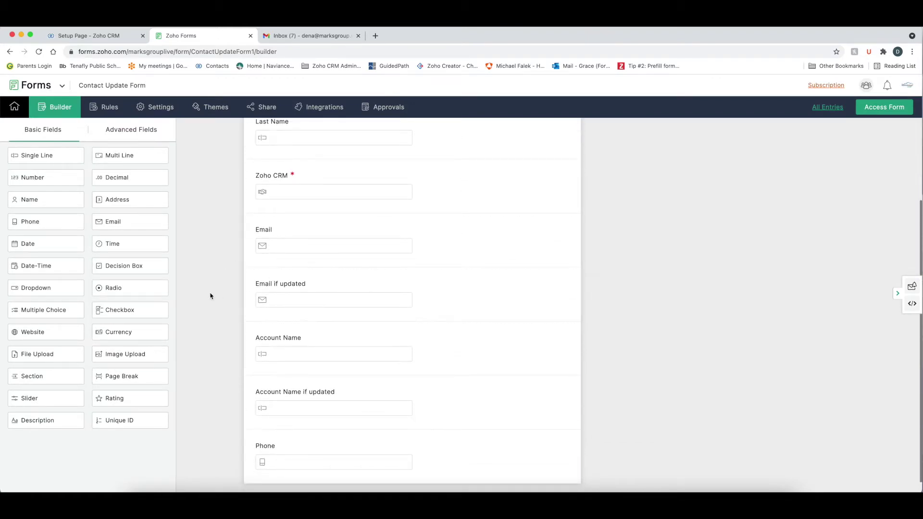
pyautogui.scroll(-1, 210, 296)
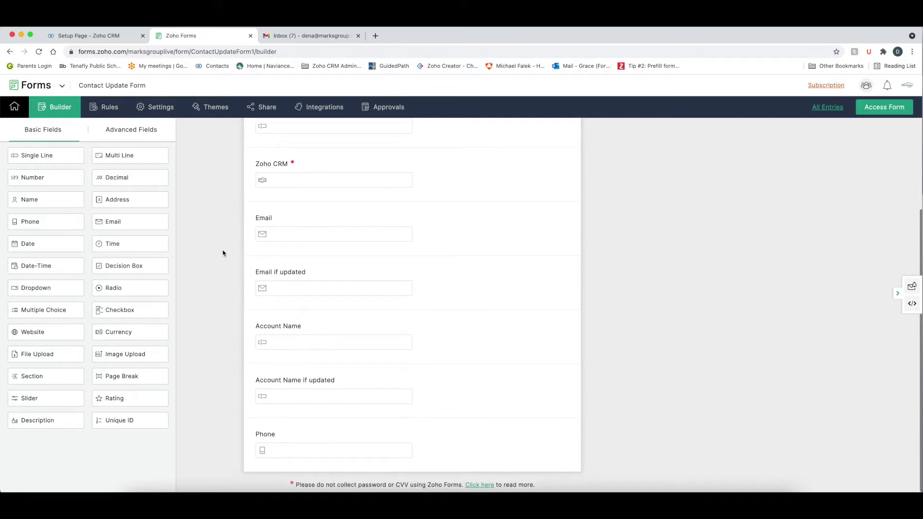
pyautogui.scroll(4, 222, 253)
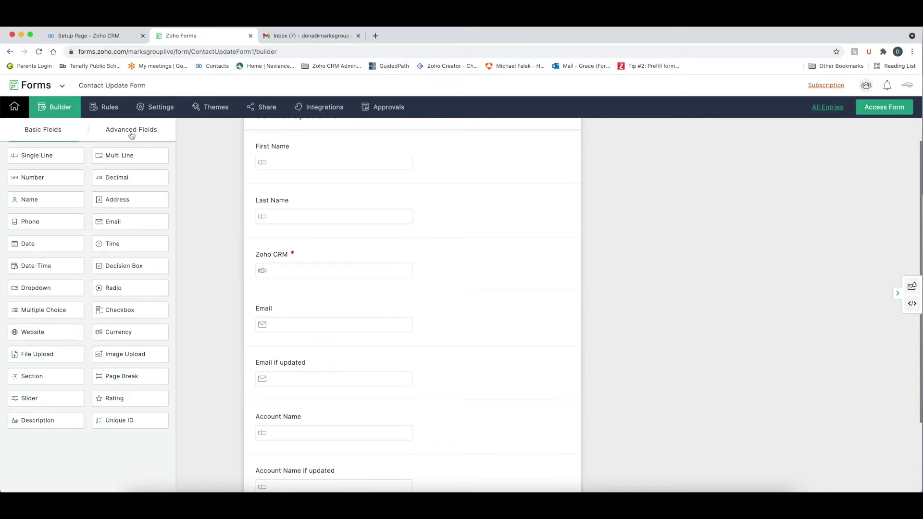
pyautogui.click(131, 131)
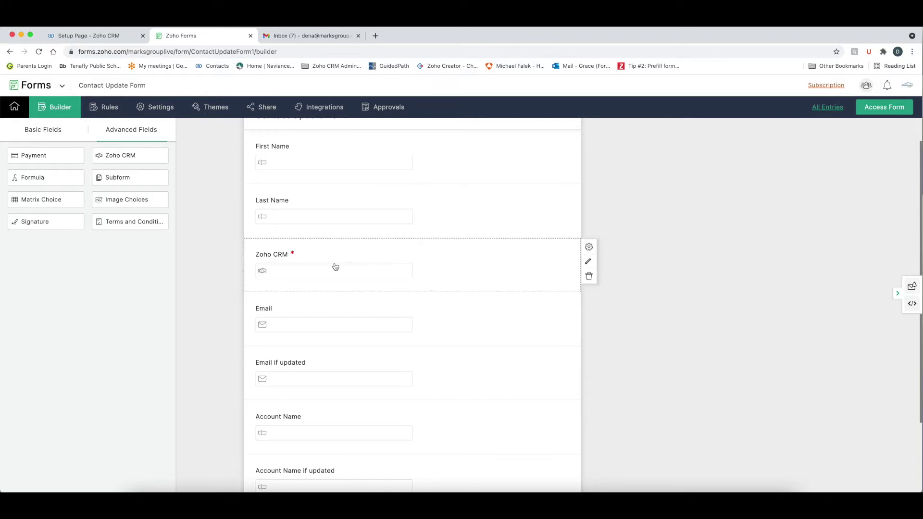
pyautogui.moveTo(589, 248)
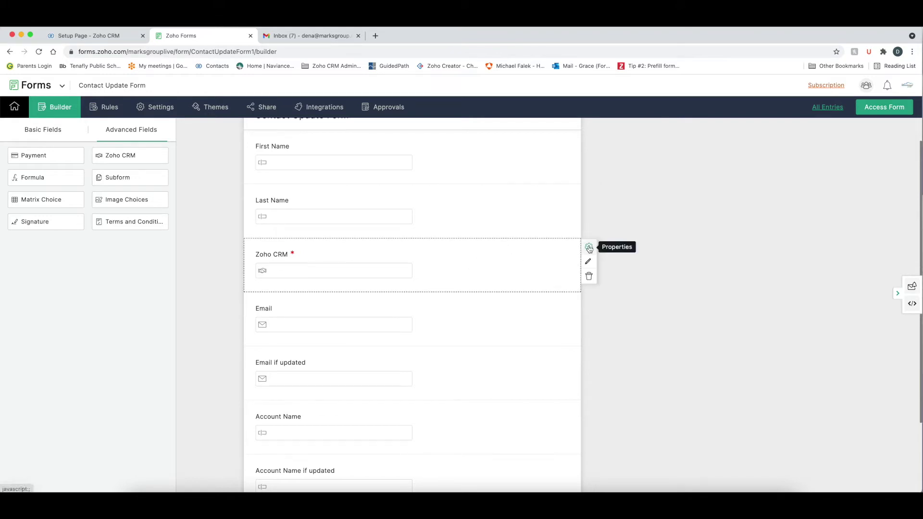
pyautogui.click(590, 248)
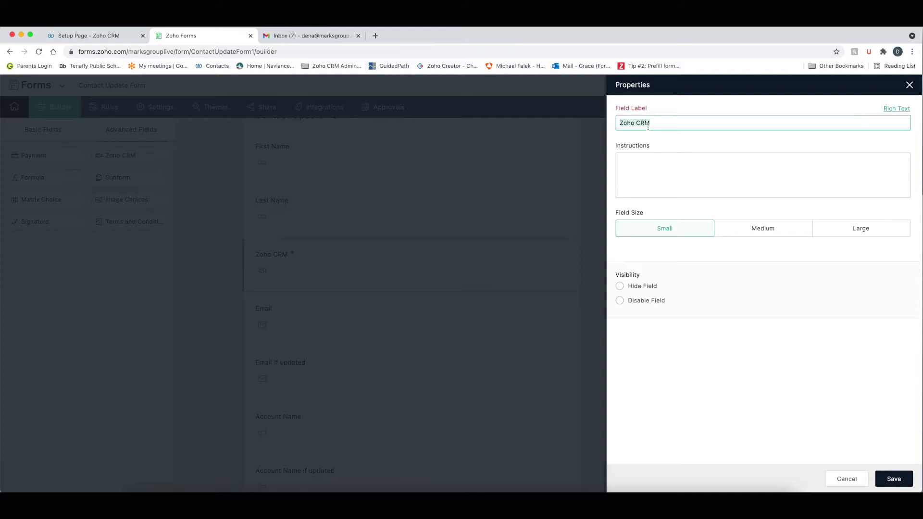
# - Relabel the Zoho CRM field as 'Email Link' and save it
pyautogui.write('Email Link')
pyautogui.click(900, 480)
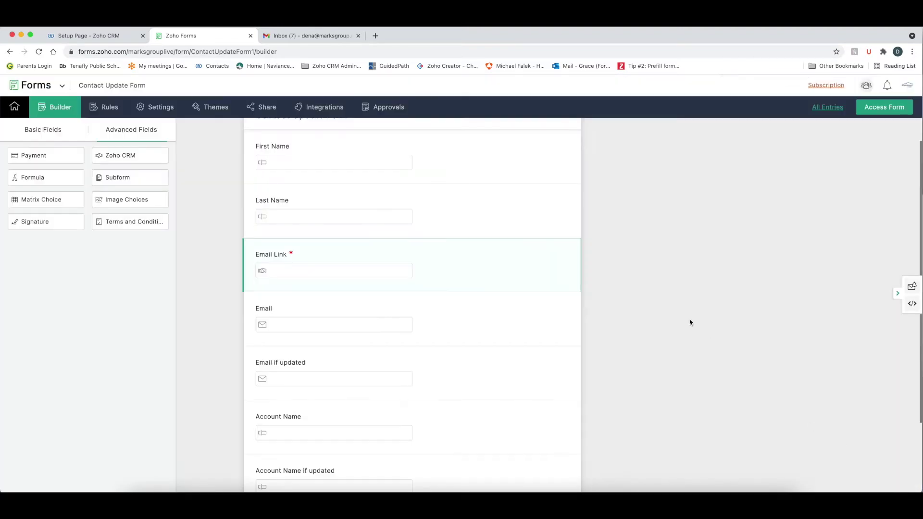
pyautogui.moveTo(575, 265)
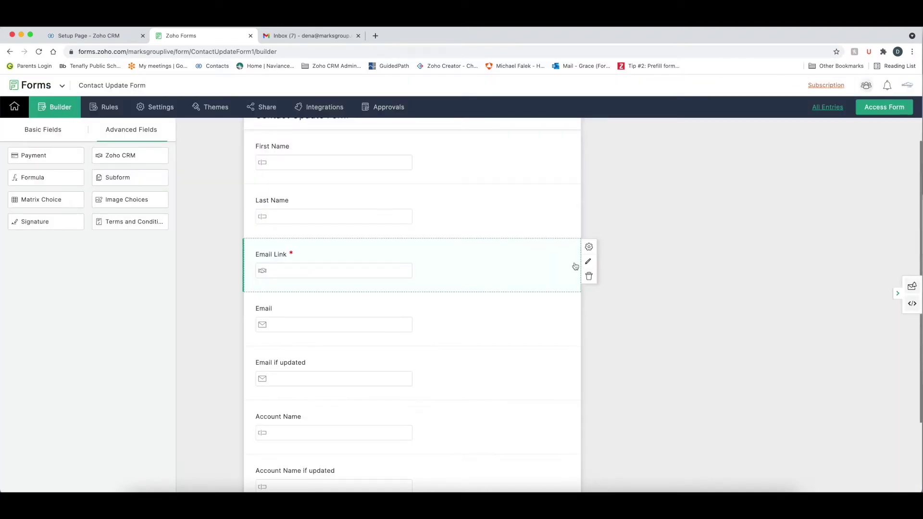
pyautogui.click(588, 263)
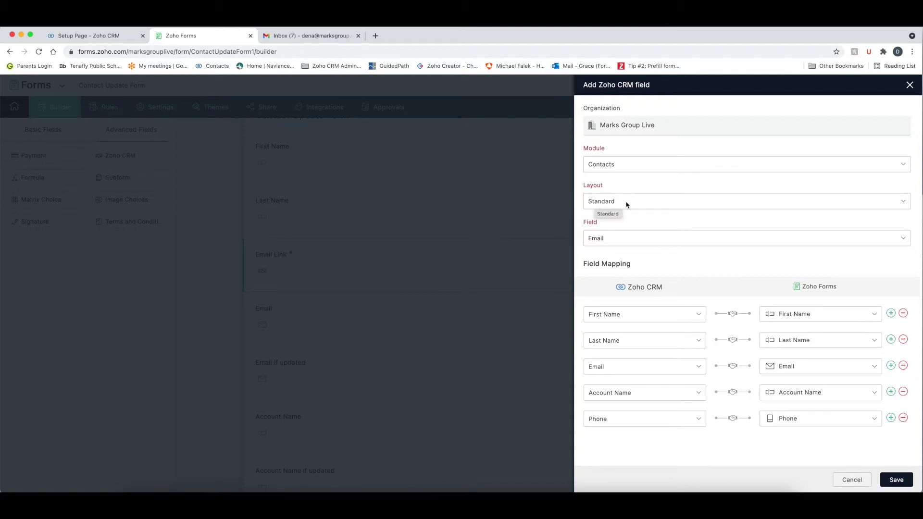
# - Keep Email Link matching Contacts (Standard layout) by Email, with its five field mappings, and save
pyautogui.click(629, 244)
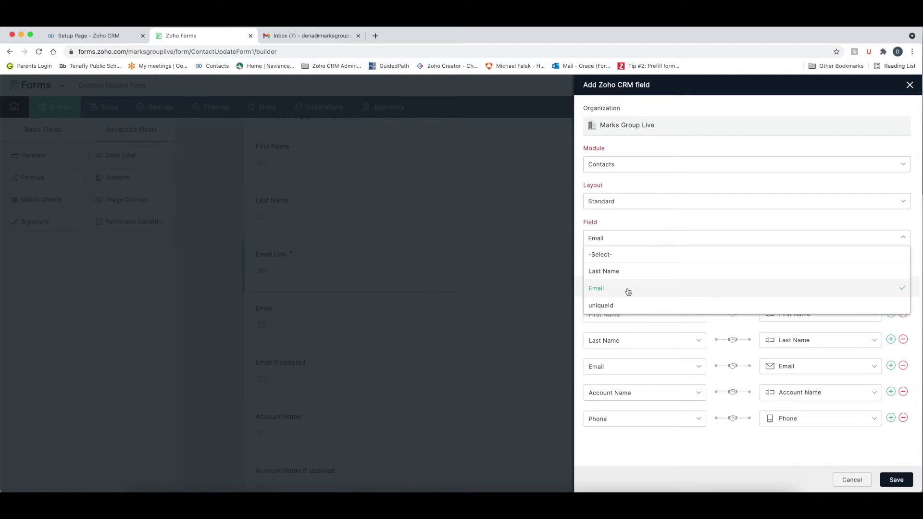
pyautogui.click(629, 291)
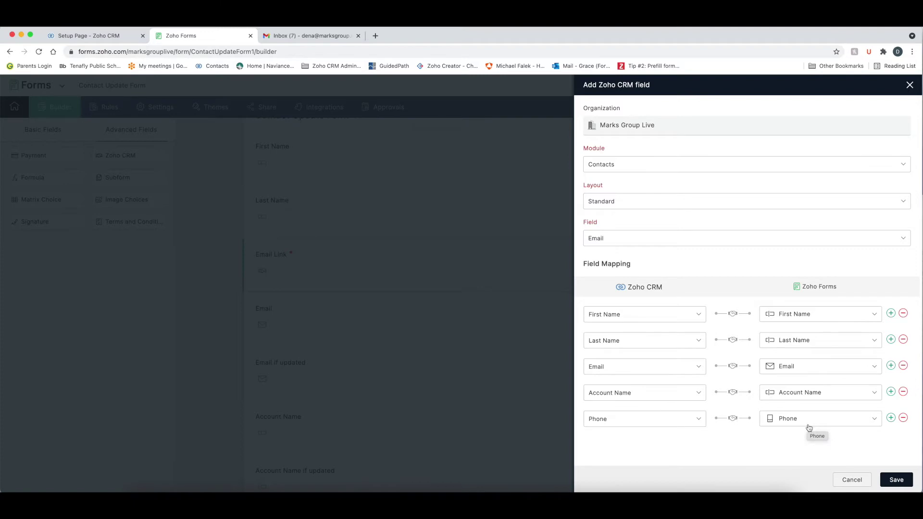
pyautogui.click(903, 481)
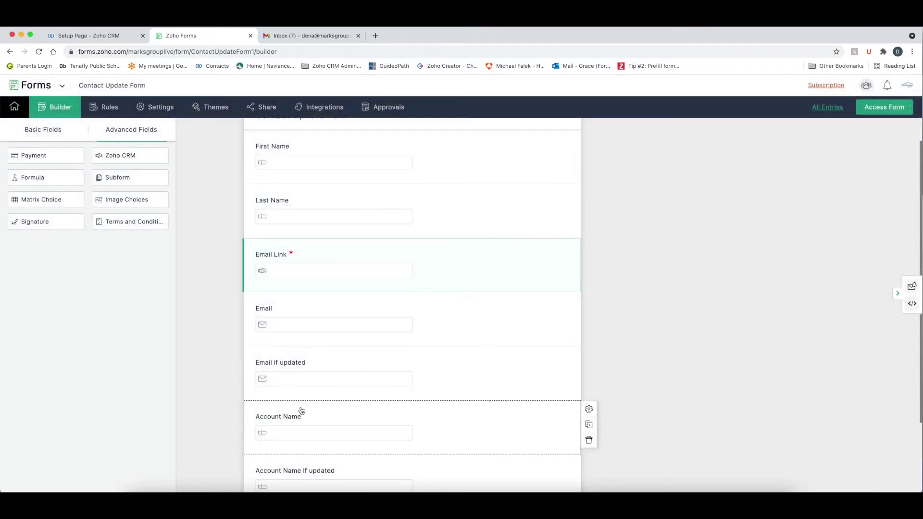
# - Scroll the form fields, then return to the Zoho CRM Zoho Forms Integration setup page
pyautogui.scroll(-3, 301, 376)
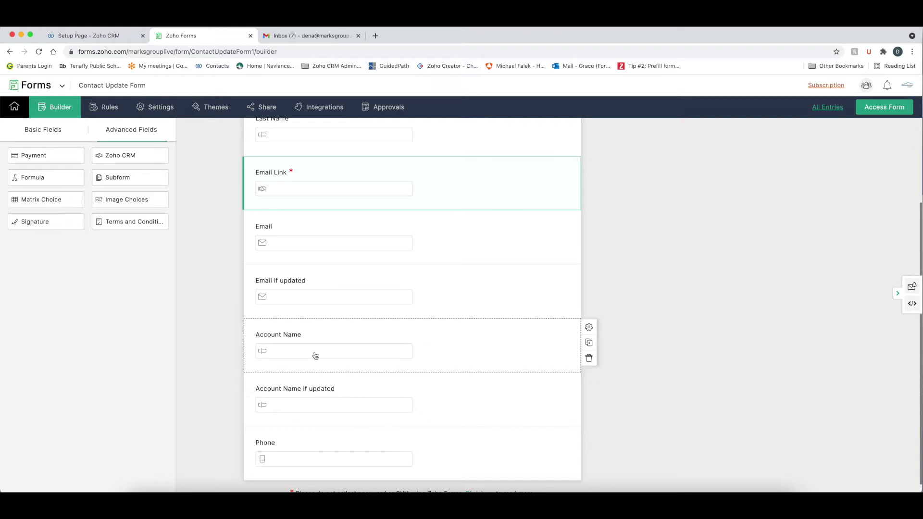
pyautogui.click(103, 36)
pyautogui.click(175, 87)
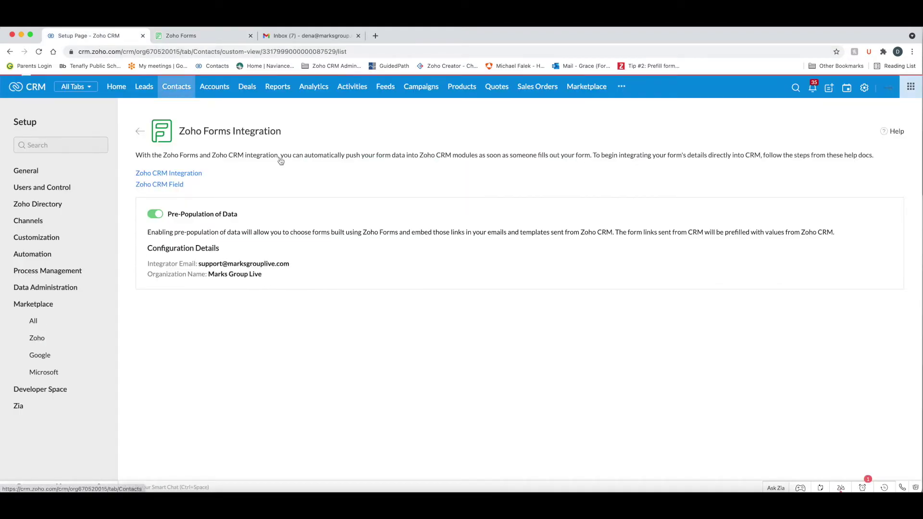
pyautogui.click(885, 488)
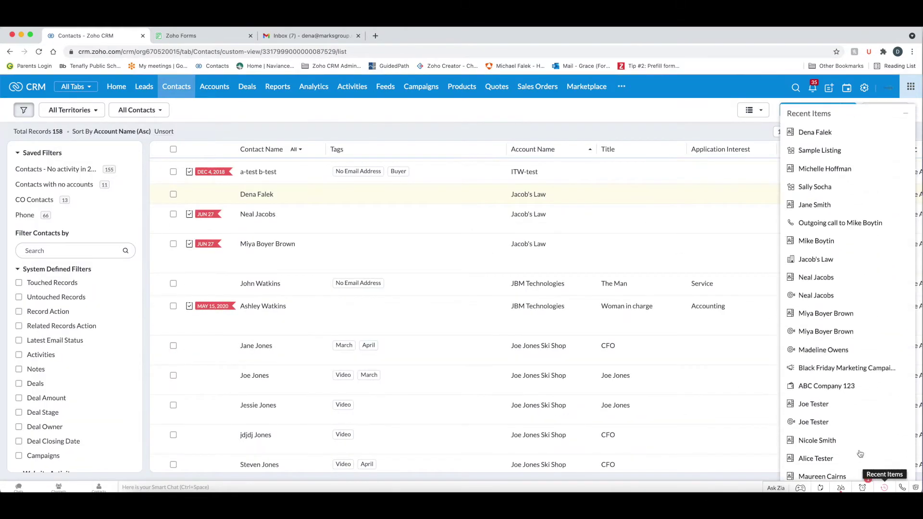
pyautogui.click(813, 132)
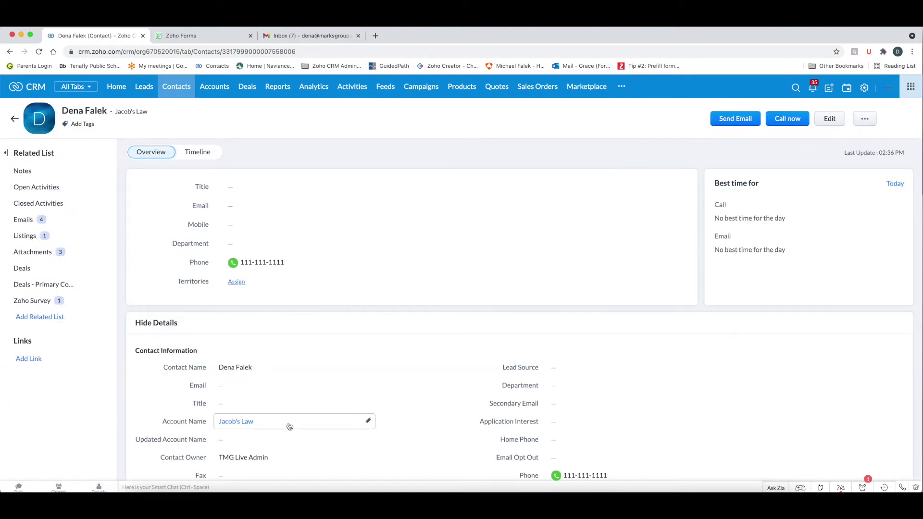
pyautogui.click(289, 422)
pyautogui.scroll(-1, 288, 423)
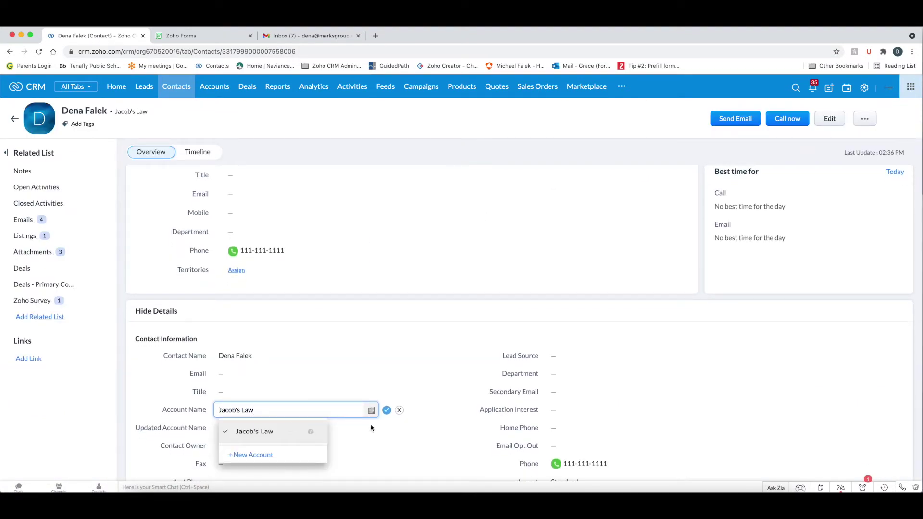
pyautogui.click(397, 413)
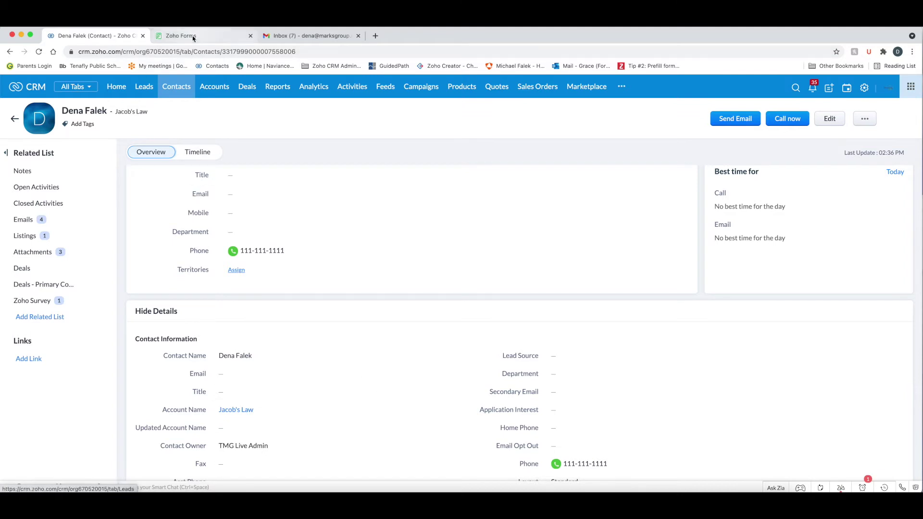
pyautogui.click(190, 36)
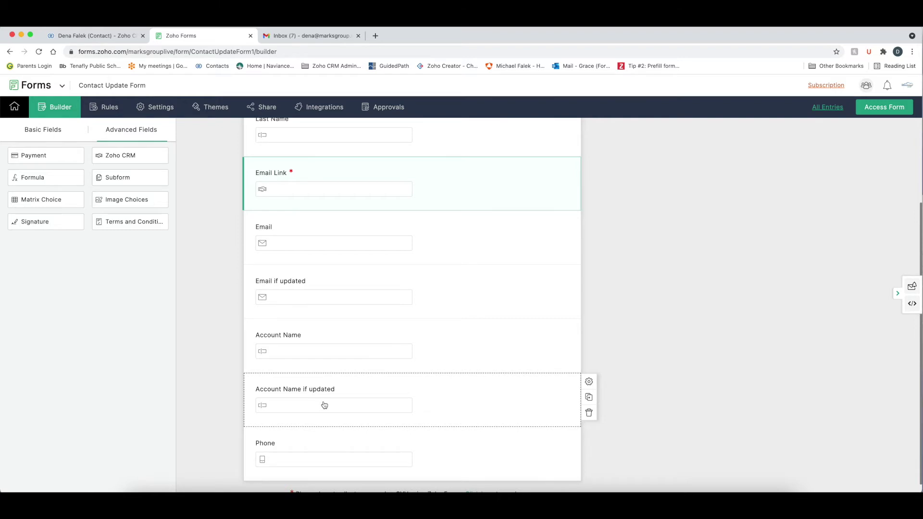
# - Review the Contact Update Form fields and open the form's Zoho CRM update-record integration
pyautogui.scroll(2, 324, 405)
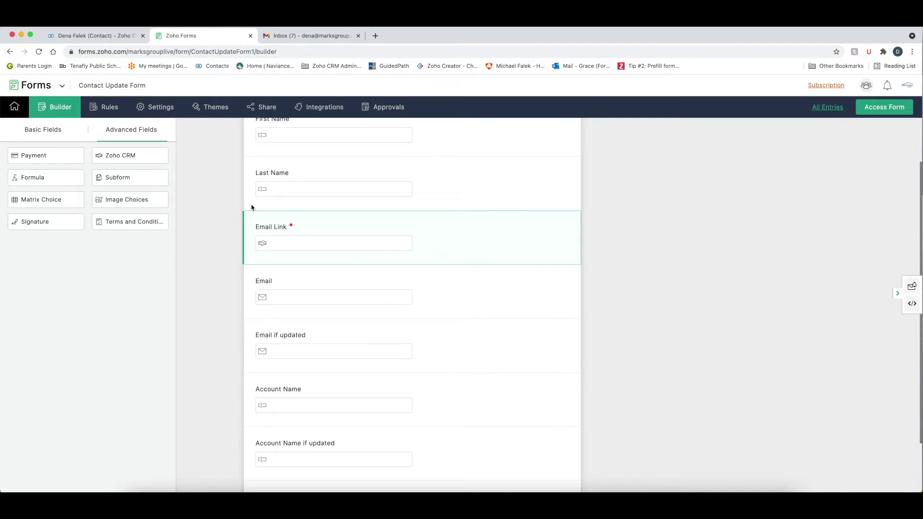
pyautogui.click(335, 109)
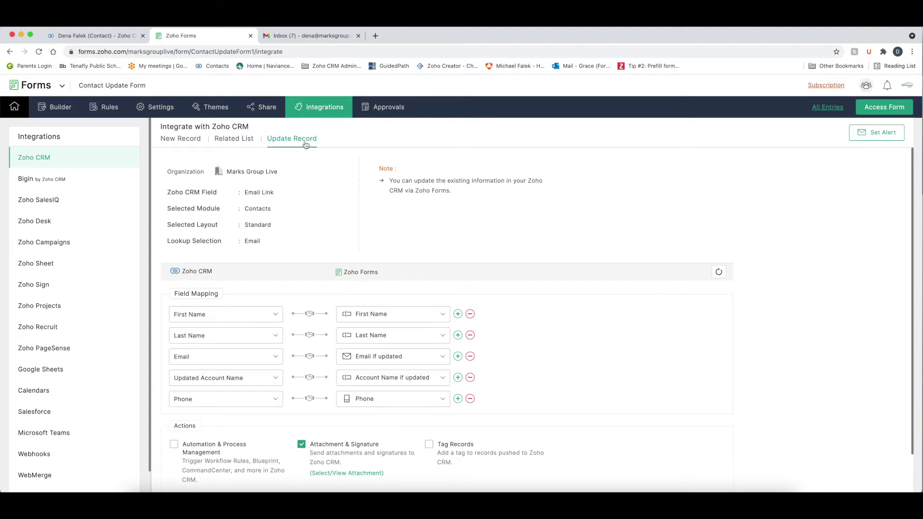
# - Review the Update Record field mapping, then return to the contact's record in Zoho CRM
pyautogui.scroll(-1, 175, 202)
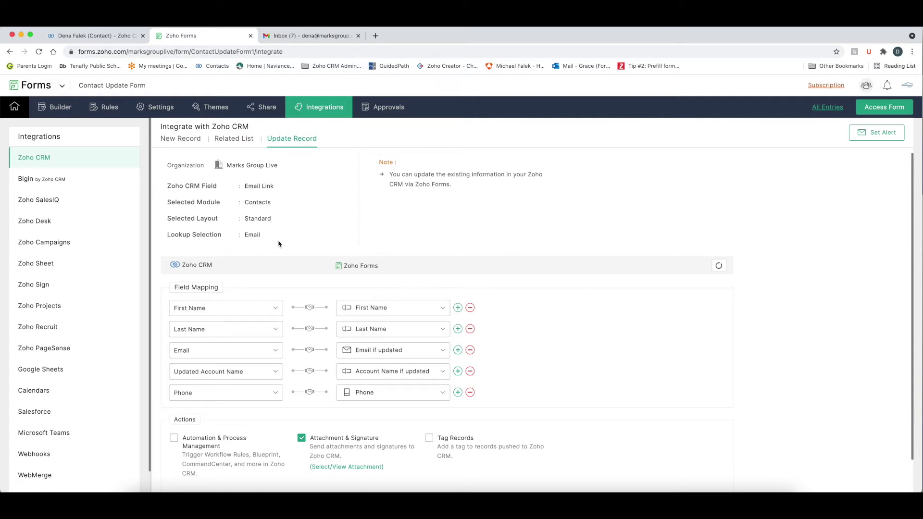
pyautogui.scroll(-2, 278, 244)
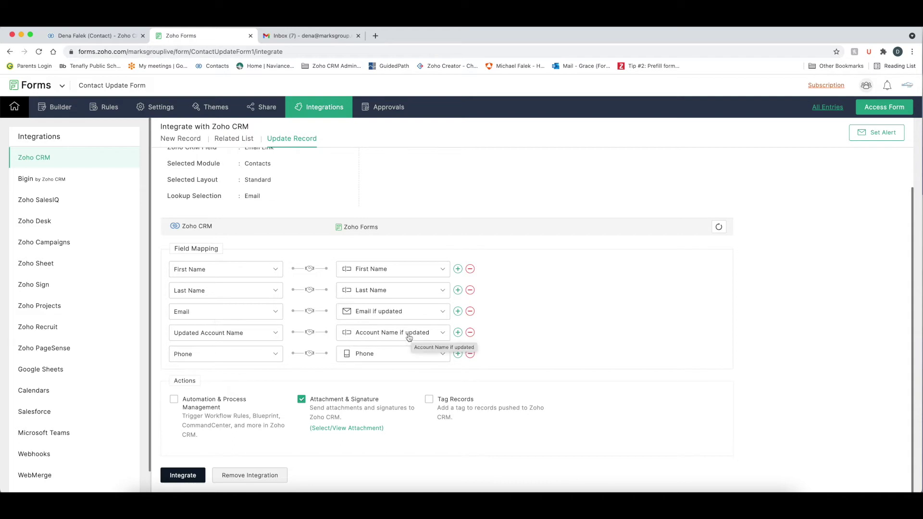
pyautogui.click(87, 37)
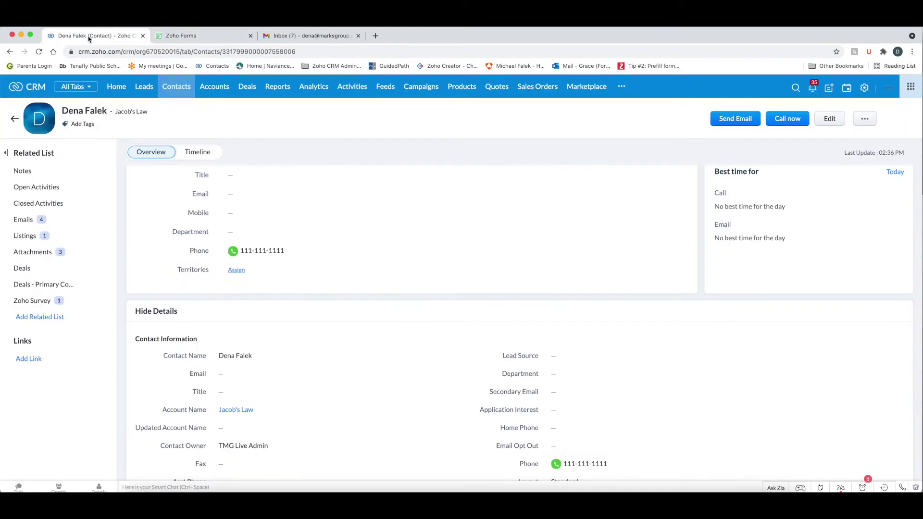
# - Compare the contact's empty Updated Account Name with its 'Account Name if updated' form mapping
pyautogui.click(254, 428)
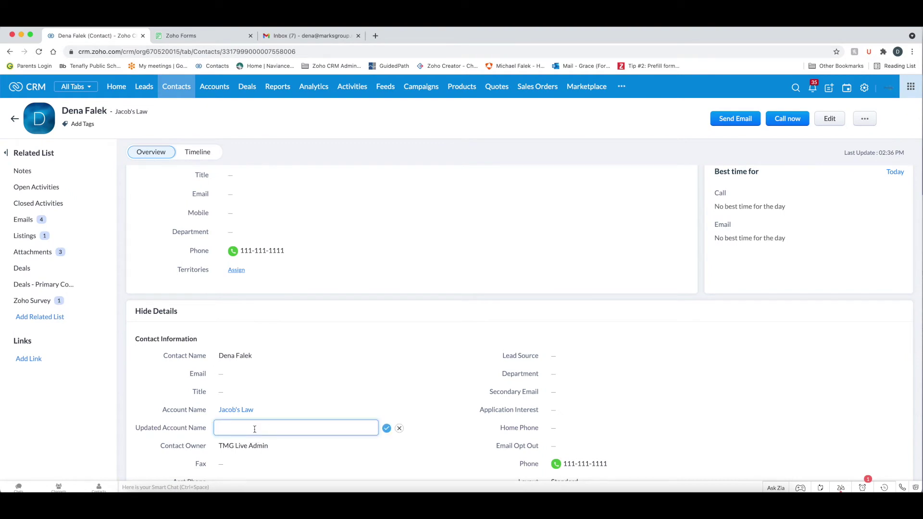
pyautogui.click(186, 37)
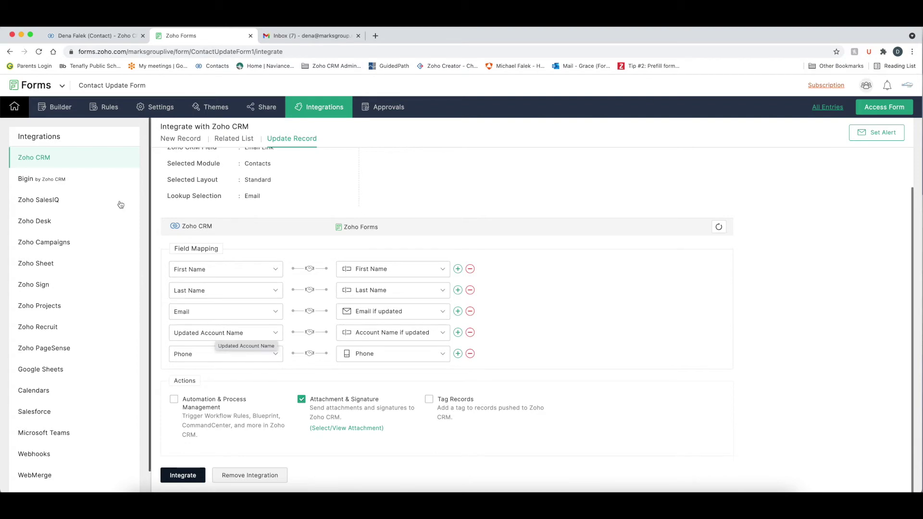
pyautogui.click(109, 37)
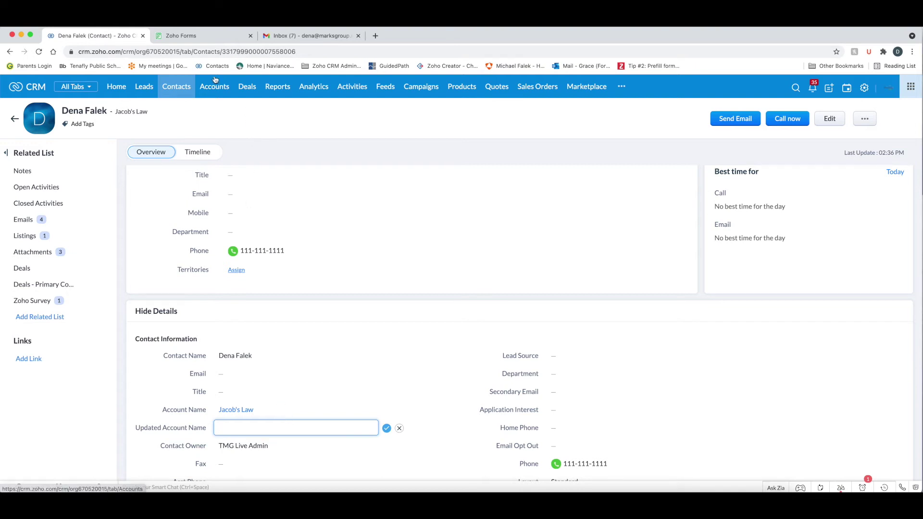
pyautogui.click(191, 36)
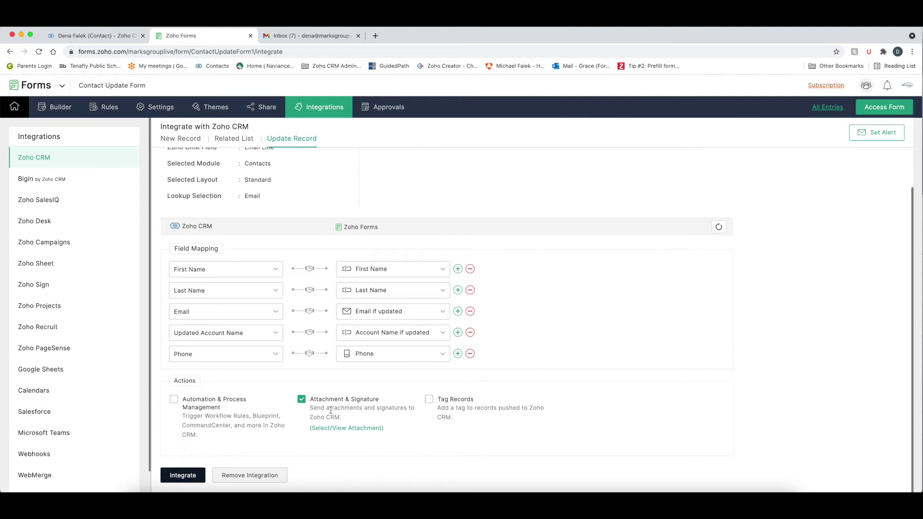
# - Save the Update Record integration, view Email Link's CRM settings without changes, and return to it
pyautogui.click(176, 475)
pyautogui.scroll(2, 263, 191)
pyautogui.click(58, 107)
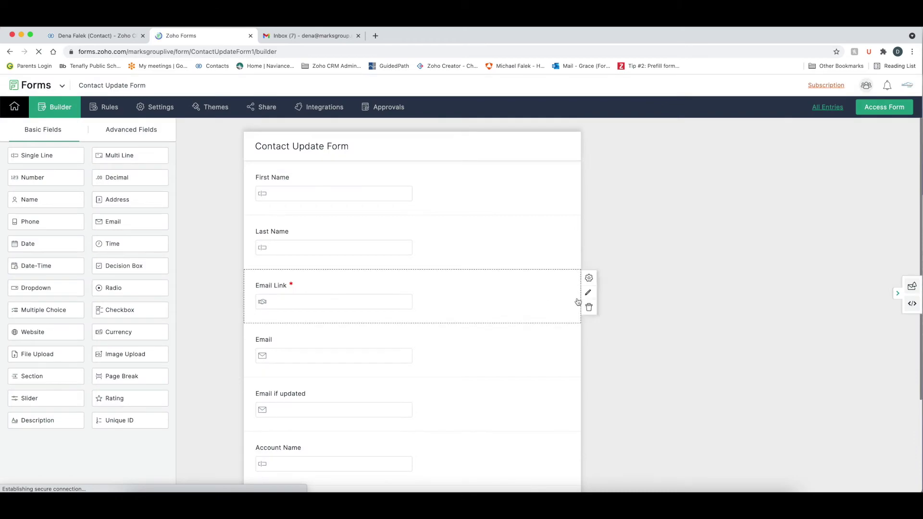
pyautogui.click(589, 294)
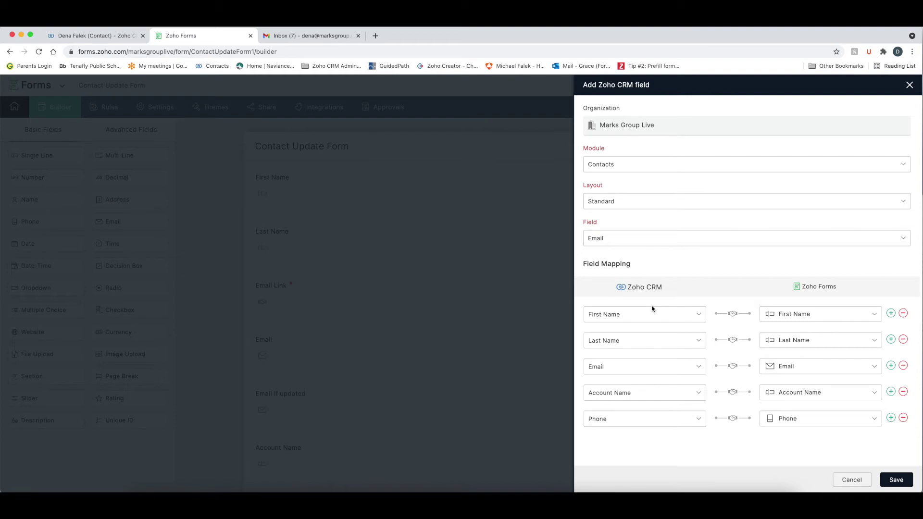
pyautogui.click(852, 479)
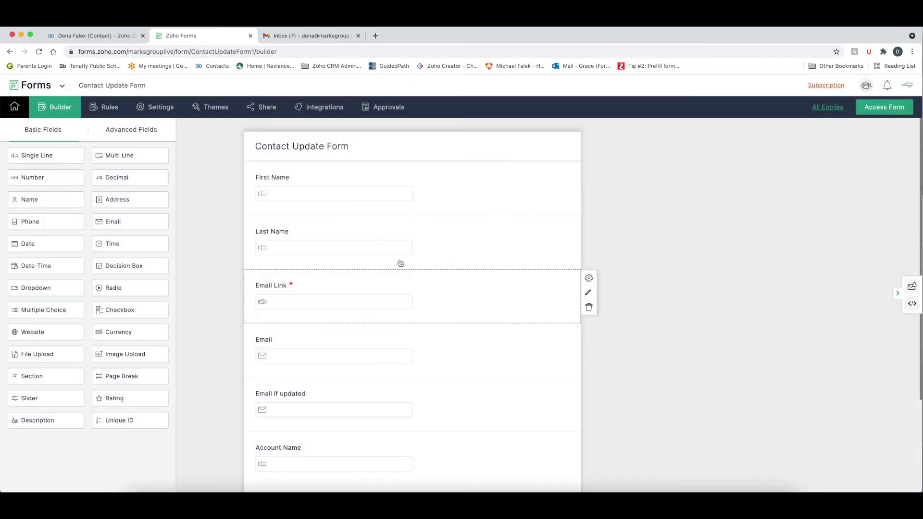
pyautogui.click(331, 109)
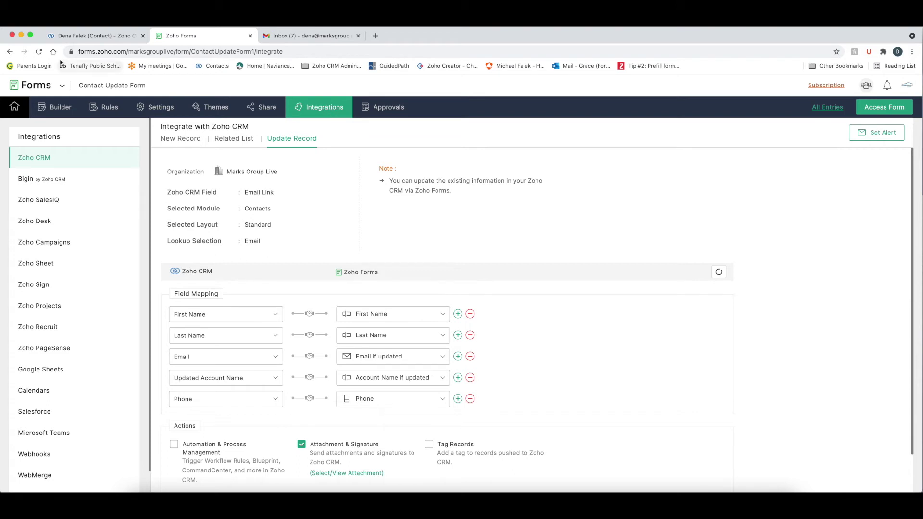
# - From CRM Setup > Templates, edit Prefill Form for Contact Info and select its existing update-link text
pyautogui.click(79, 37)
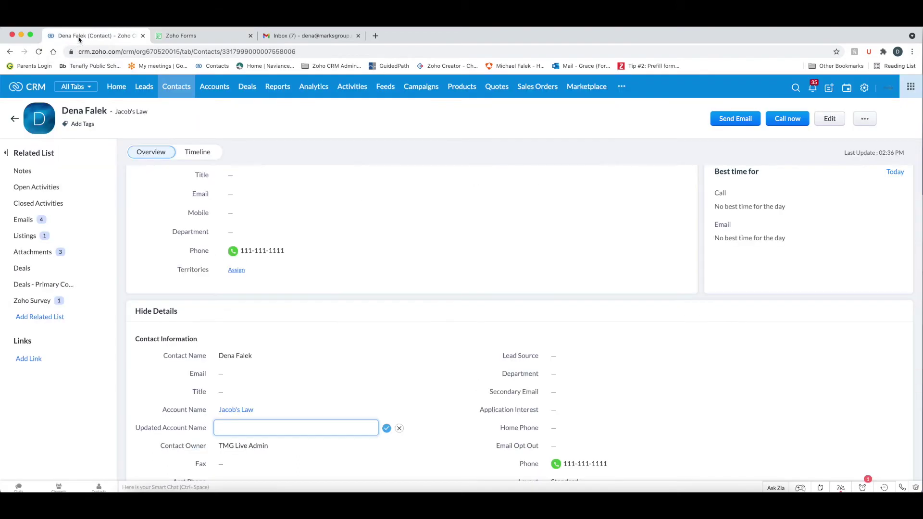
pyautogui.click(864, 89)
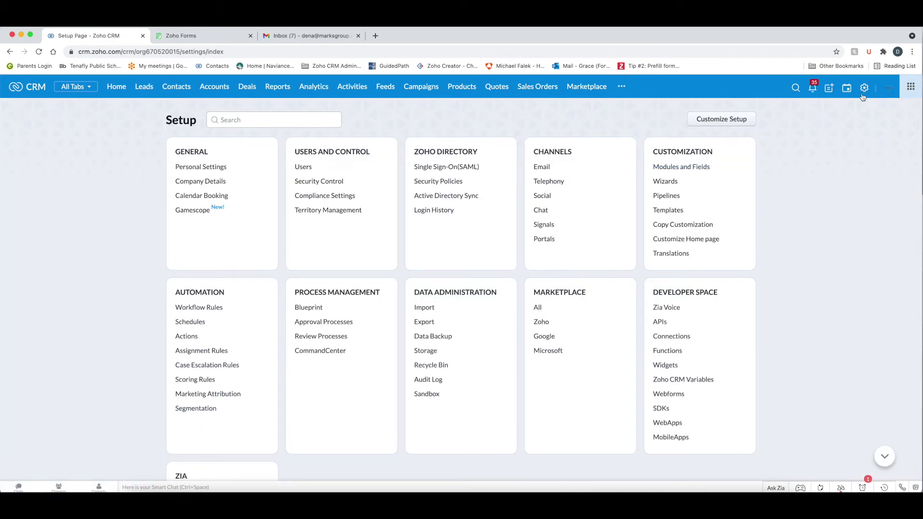
pyautogui.click(669, 210)
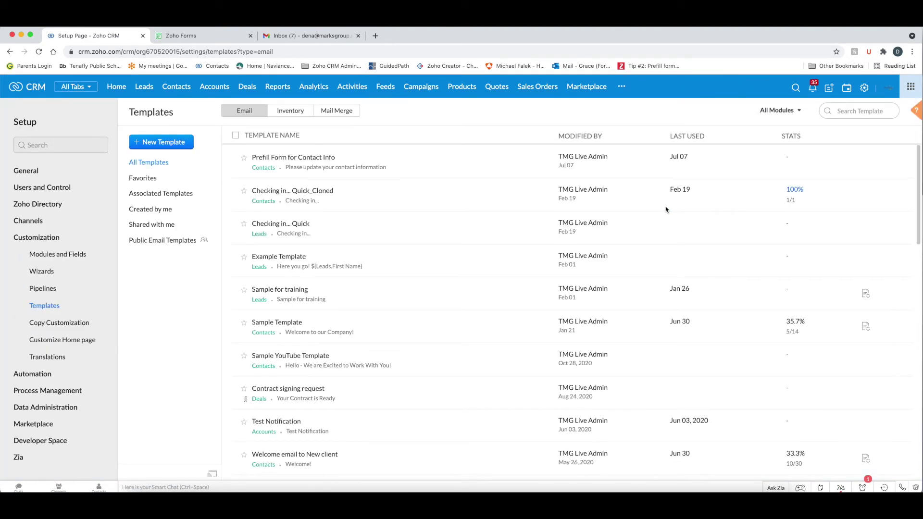
pyautogui.click(537, 163)
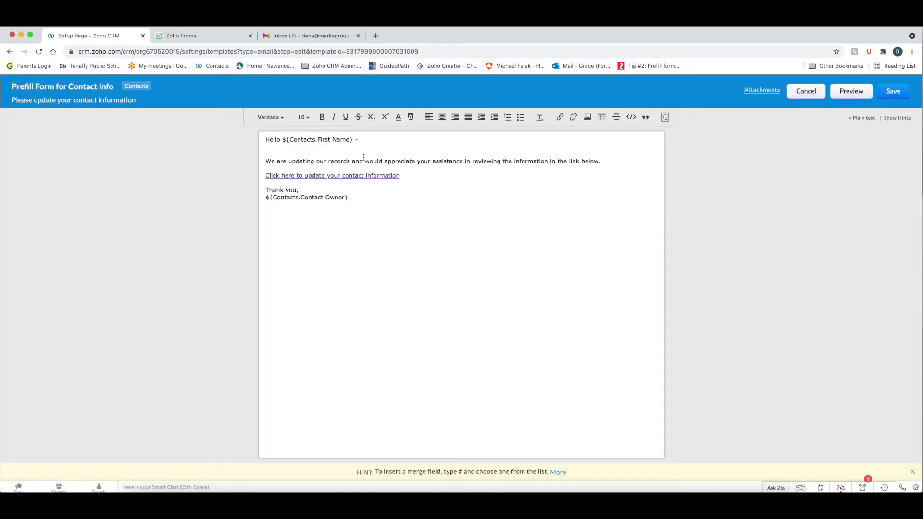
pyautogui.click(333, 177)
pyautogui.moveTo(414, 176); pyautogui.dragTo(262, 175)
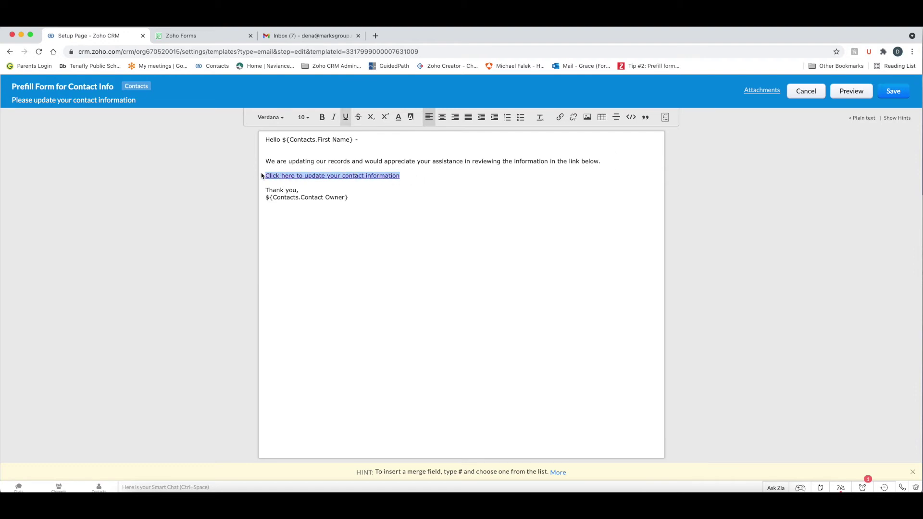
# - Replace the old link with a Contact Update Form link labelled 'Click Here To Update Your Contact Information'
pyautogui.press('BackSpace')
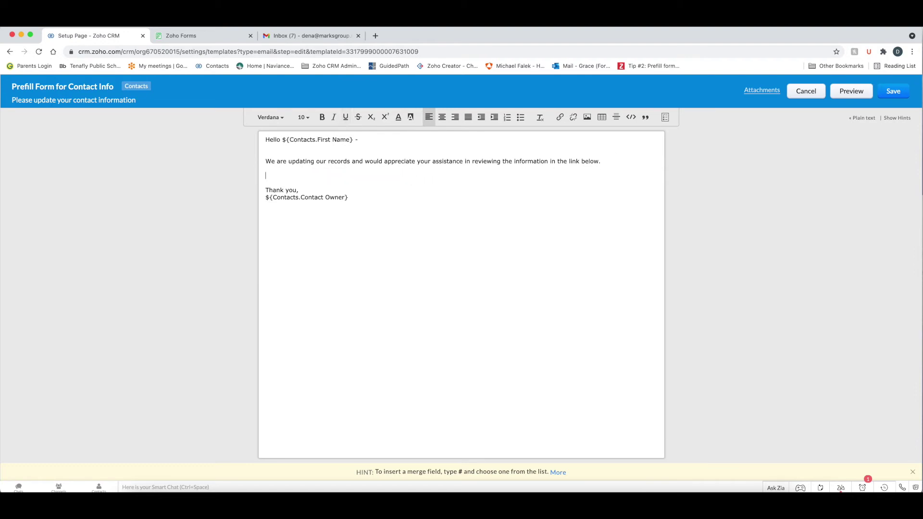
pyautogui.click(559, 118)
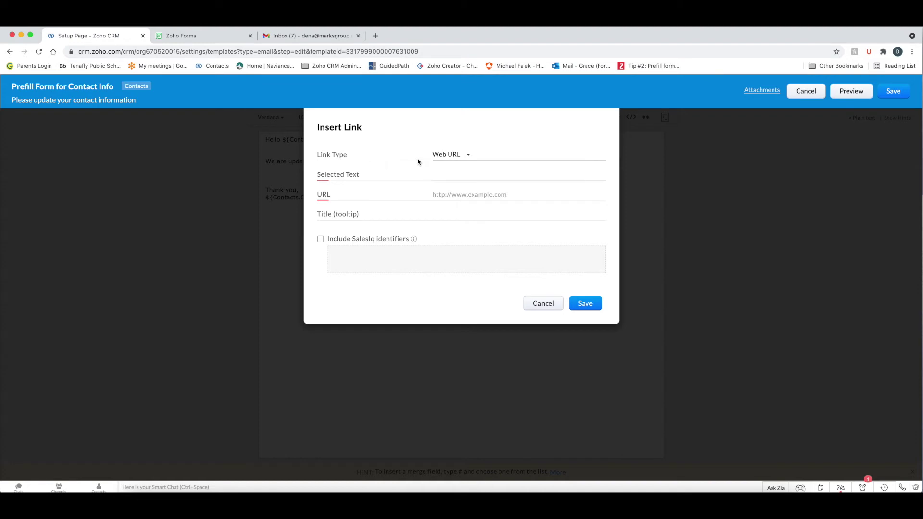
pyautogui.click(466, 154)
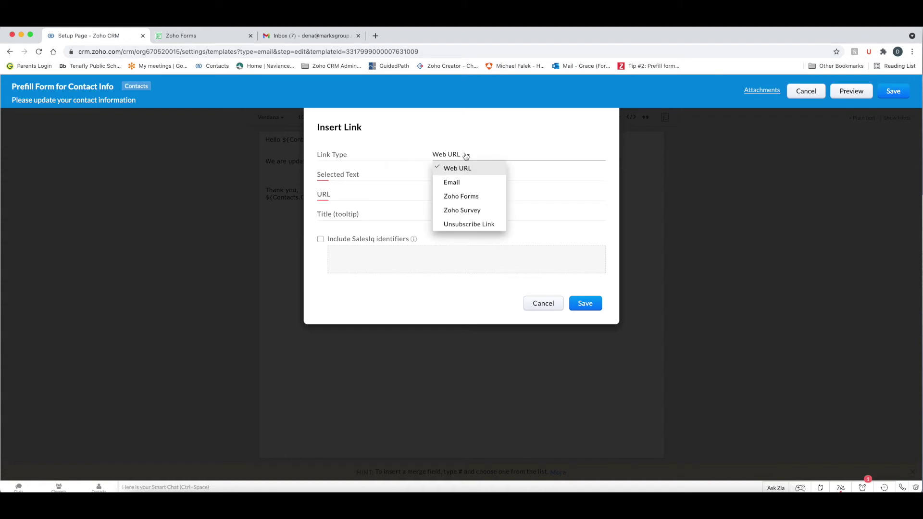
pyautogui.click(465, 196)
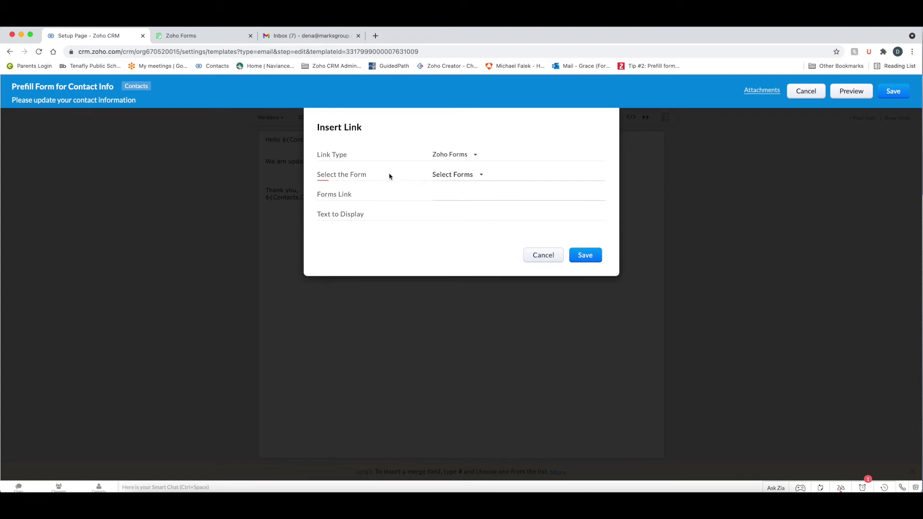
pyautogui.click(472, 175)
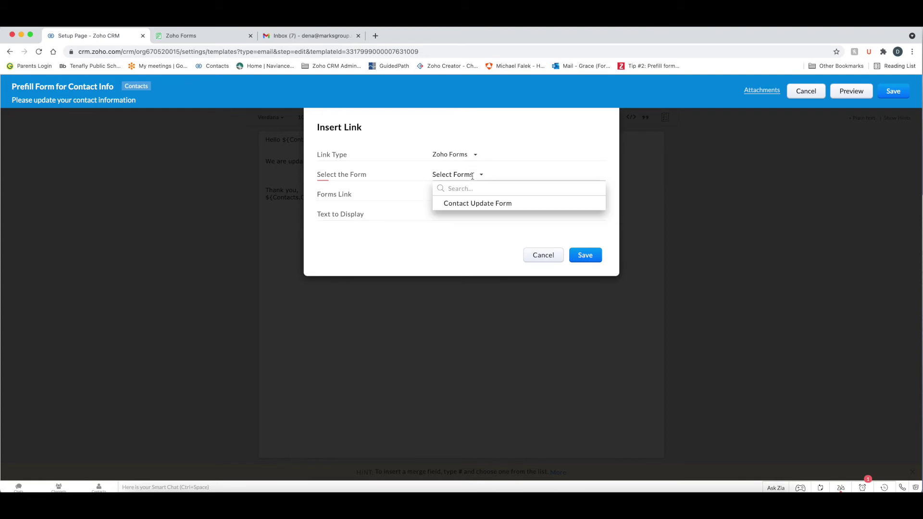
pyautogui.click(465, 208)
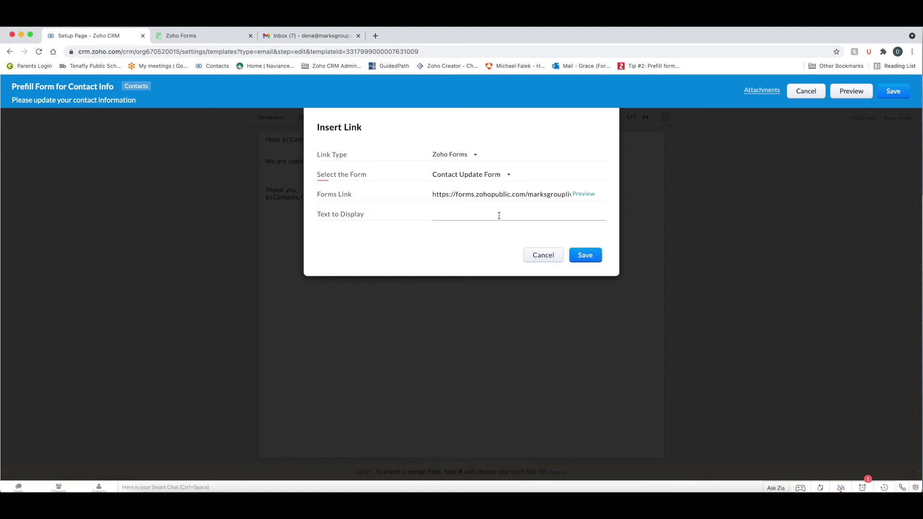
pyautogui.write('Click Here To Update Your Contact Information')
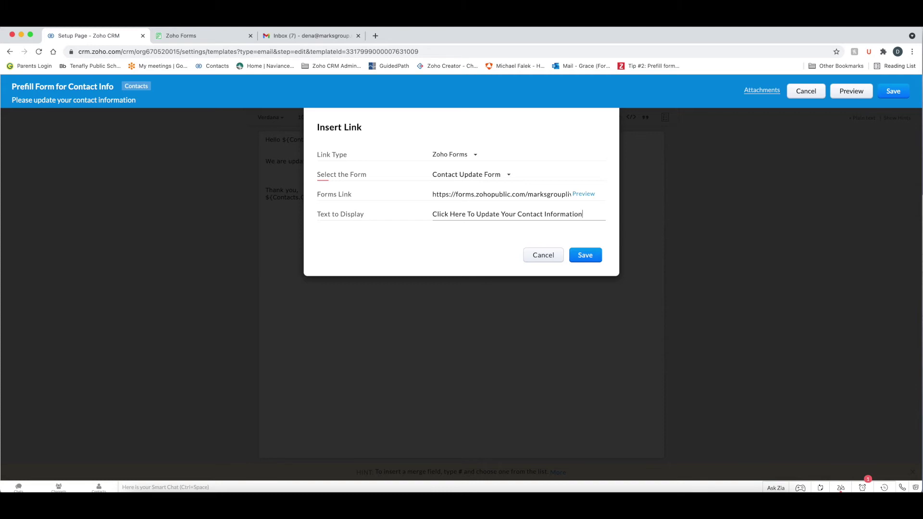
pyautogui.click(585, 255)
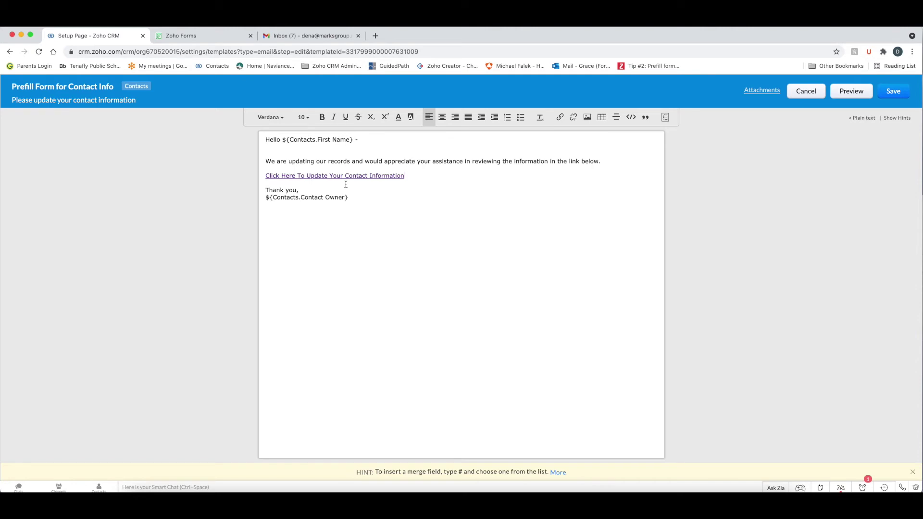
# - Save the template as a new version with the comment 'link'
pyautogui.click(893, 90)
pyautogui.write('I')
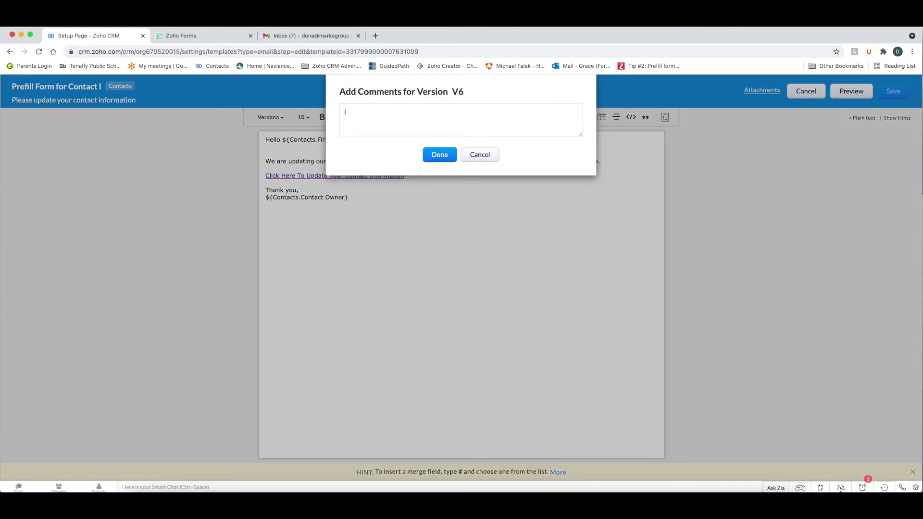
pyautogui.click(449, 155)
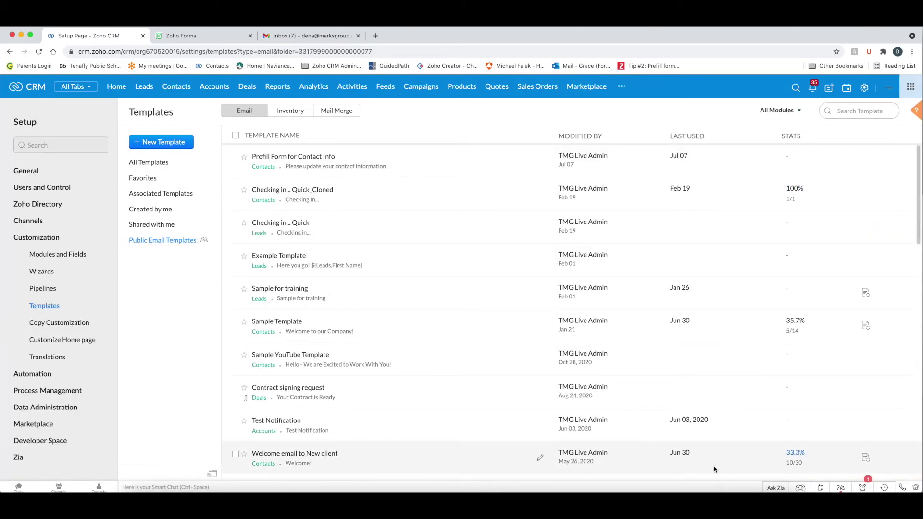
pyautogui.click(883, 488)
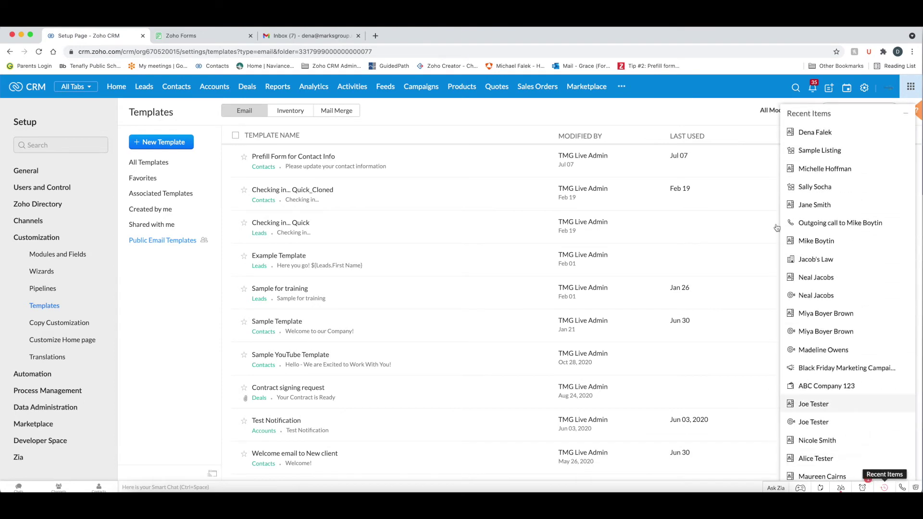
# - Open the contact from Recent Items and fill their empty Email field with the suggested address
pyautogui.click(820, 132)
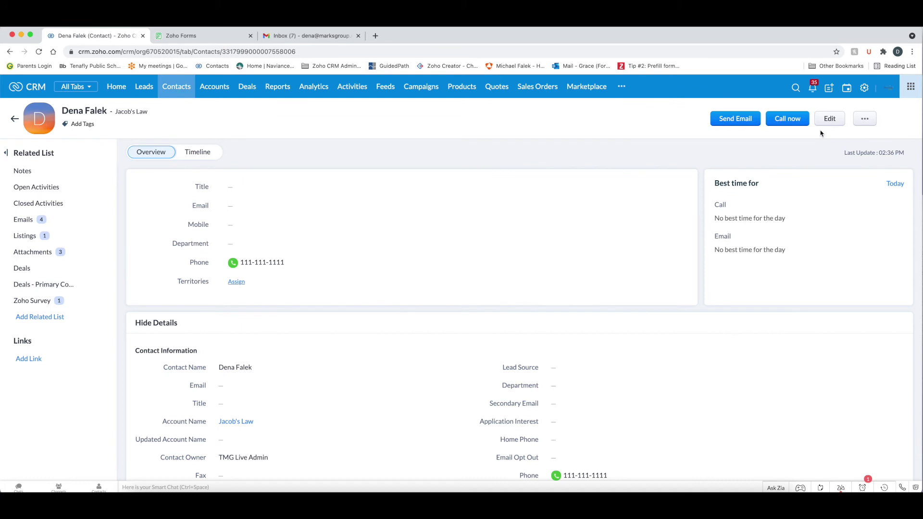
pyautogui.scroll(-2, 471, 249)
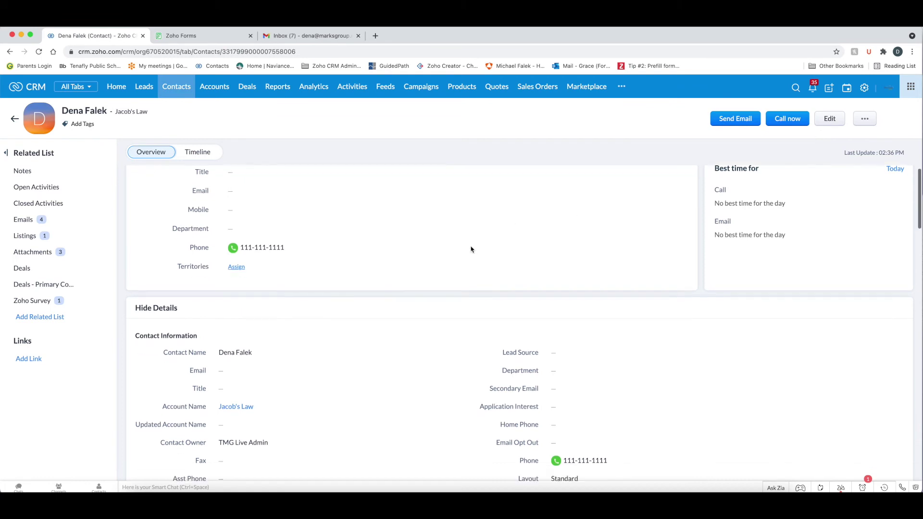
pyautogui.scroll(-2, 471, 249)
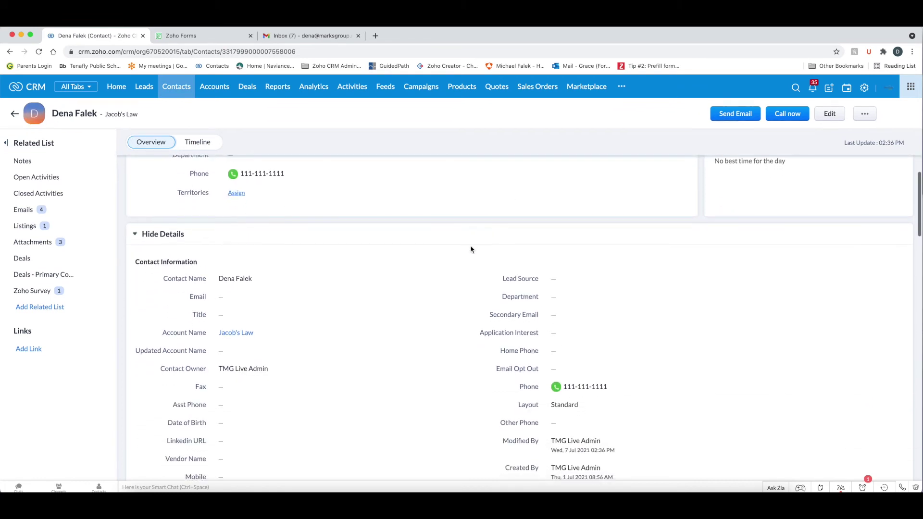
pyautogui.click(261, 296)
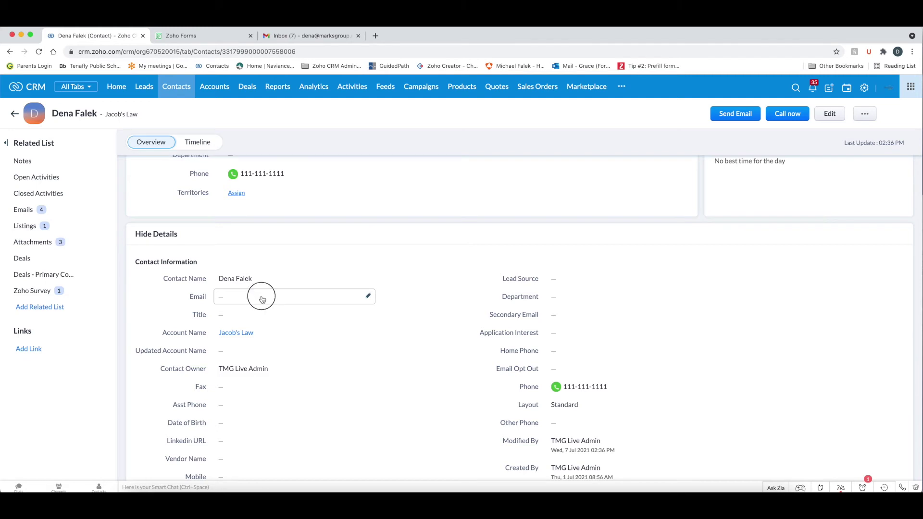
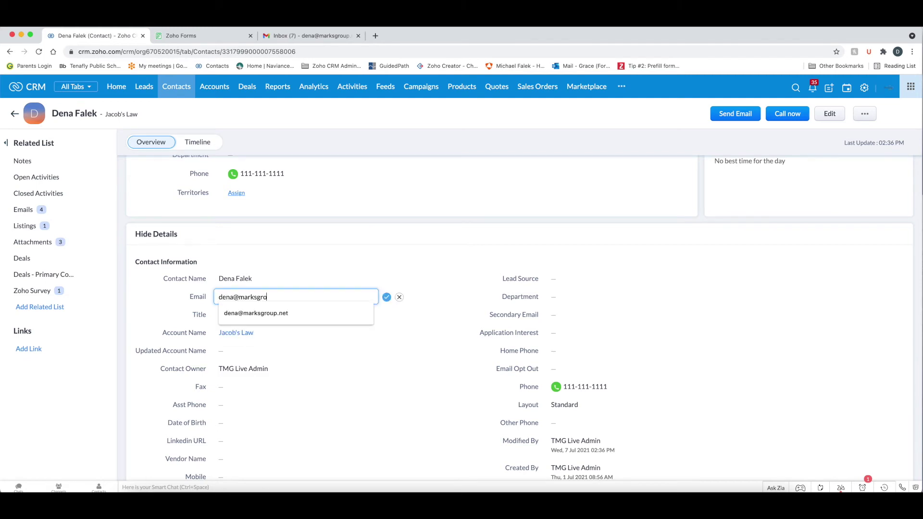
pyautogui.click(258, 313)
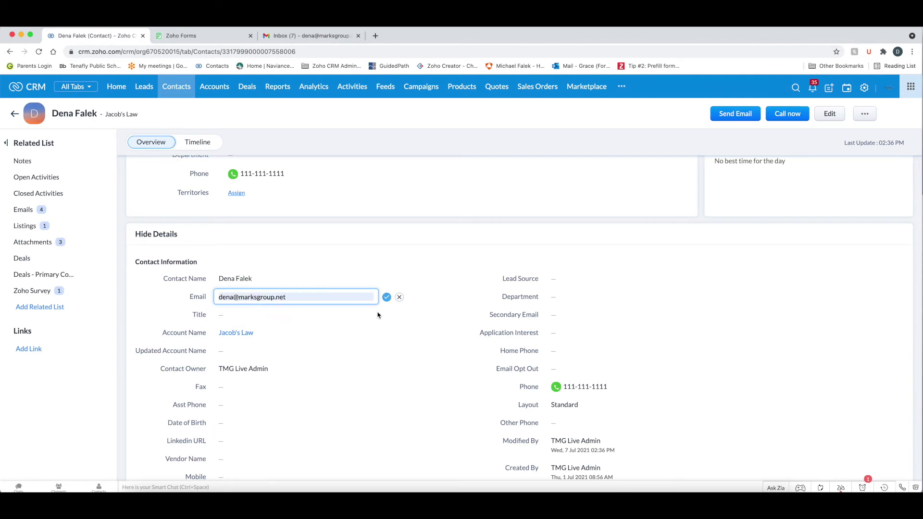
pyautogui.click(387, 298)
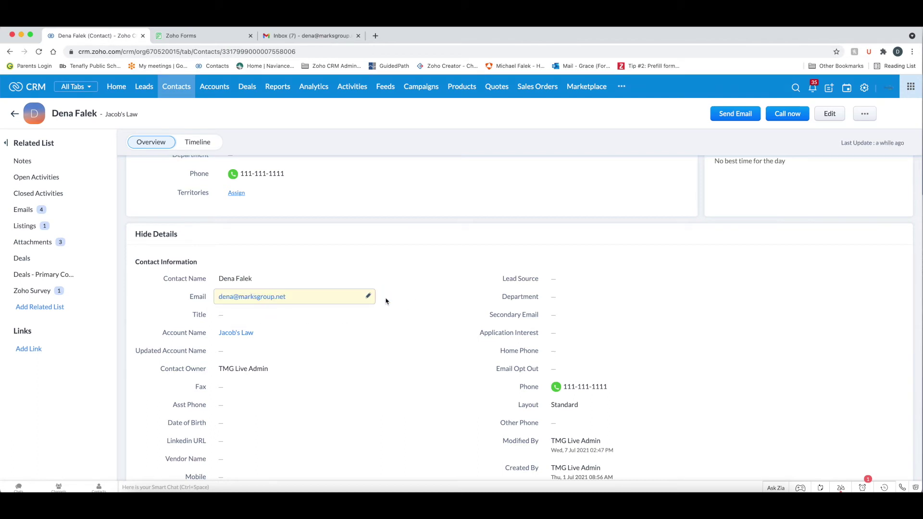
pyautogui.click(734, 116)
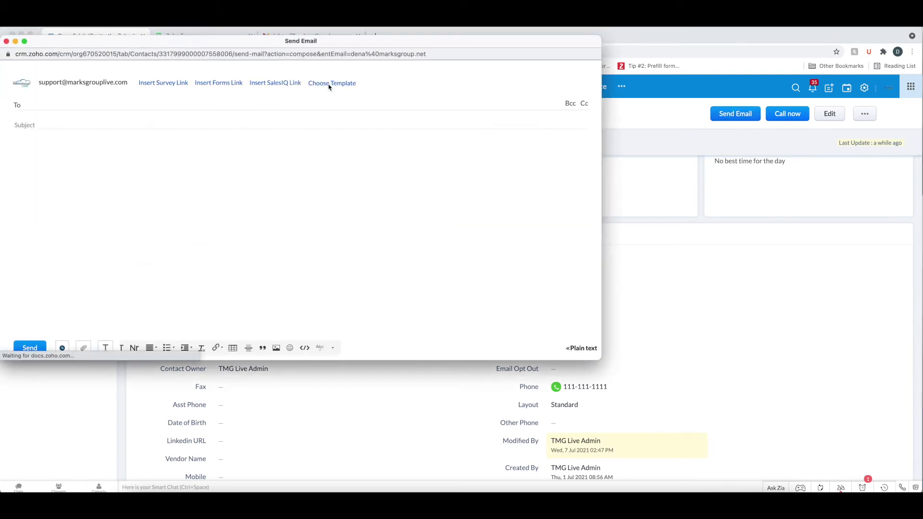
# - Send the contact an email using the Prefill Form for Contact Info template
pyautogui.click(330, 83)
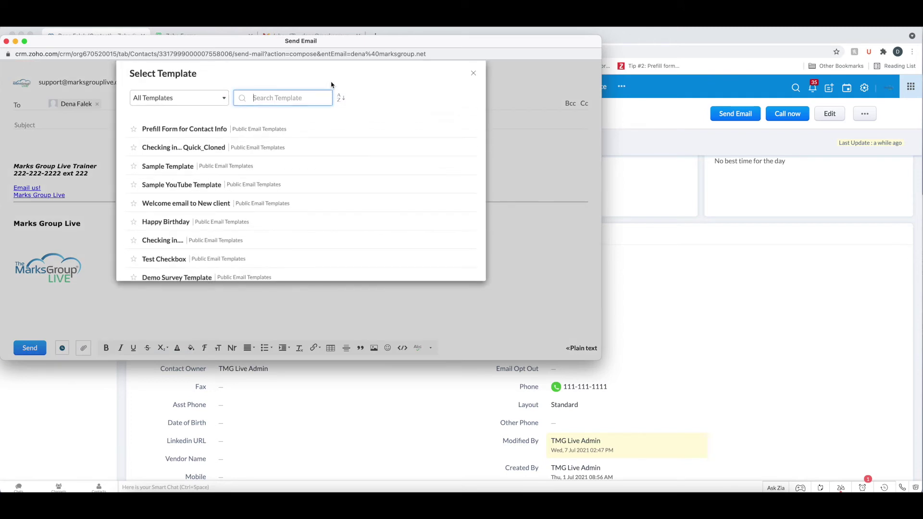
pyautogui.click(166, 133)
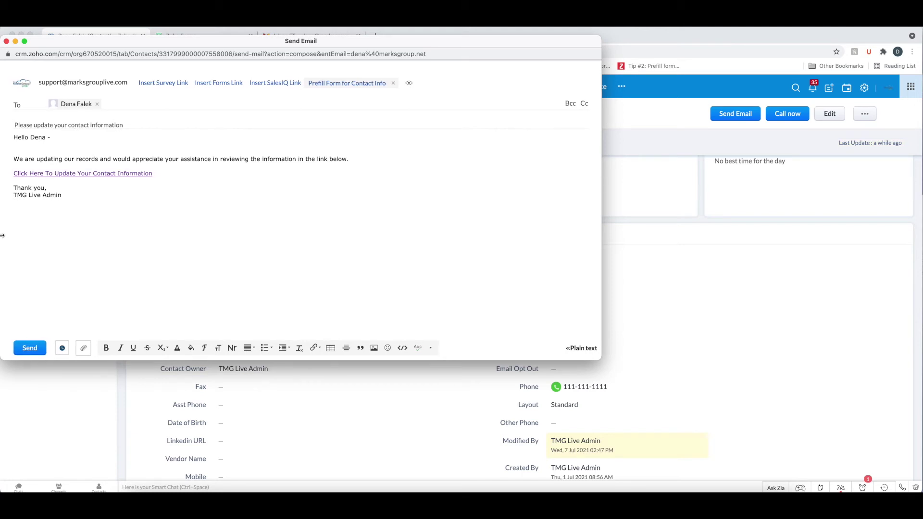
pyautogui.click(29, 348)
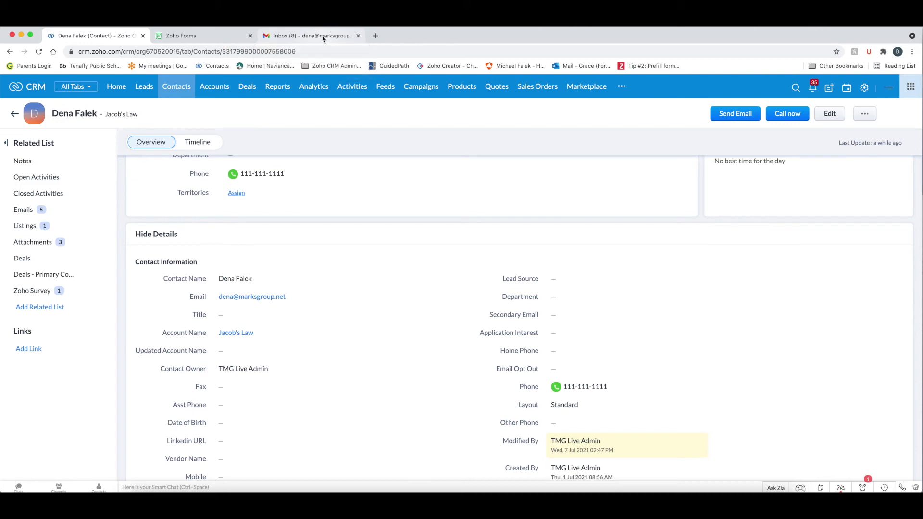
pyautogui.click(320, 36)
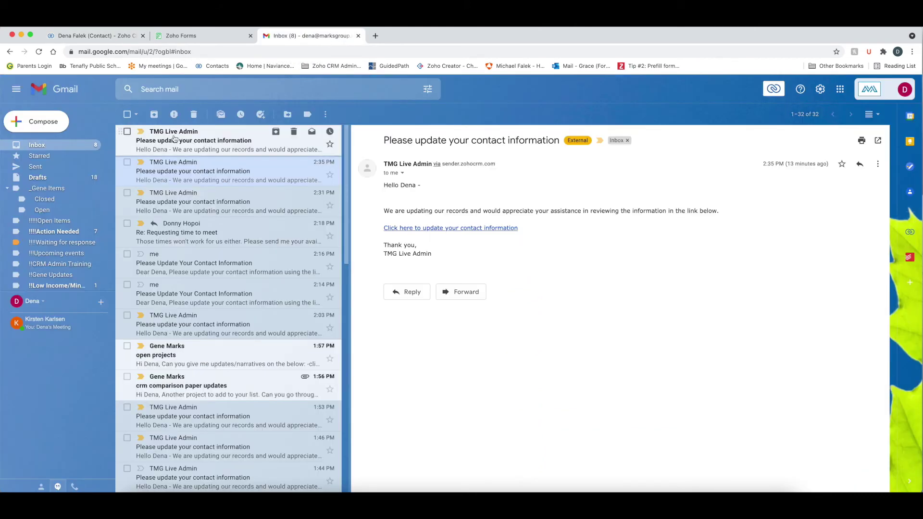
# - Open the newest update-request email and follow its 'Click Here To Update Your Contact Information' link
pyautogui.click(173, 139)
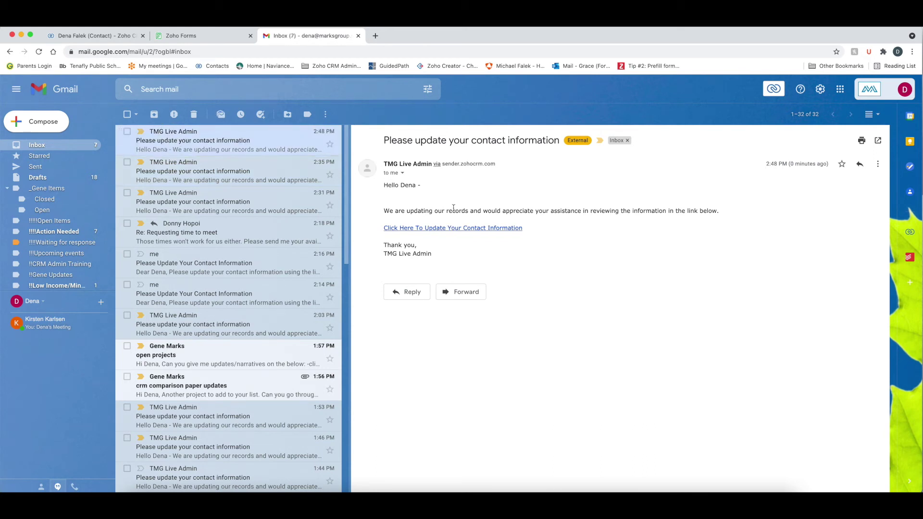
pyautogui.click(460, 228)
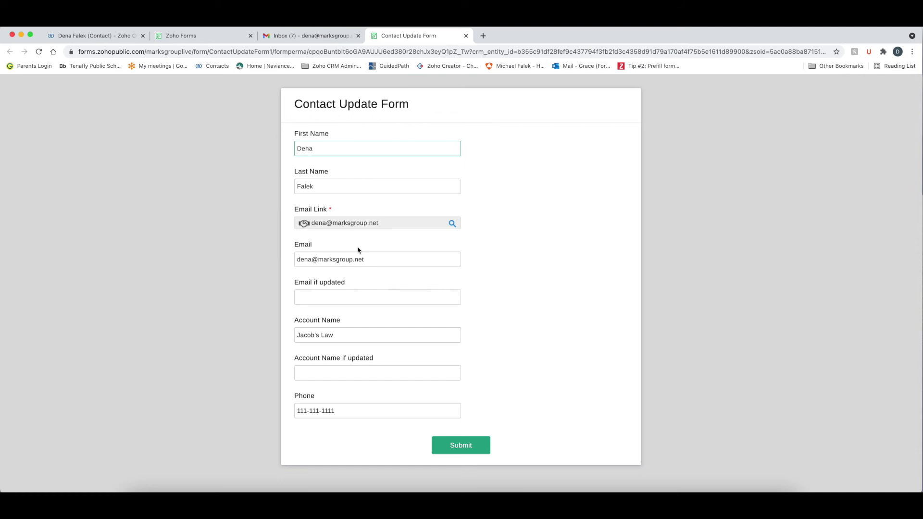
# - Enter the contact's new e-mail, account name Marks Group, and a replacement phone number, then submit
pyautogui.click(340, 297)
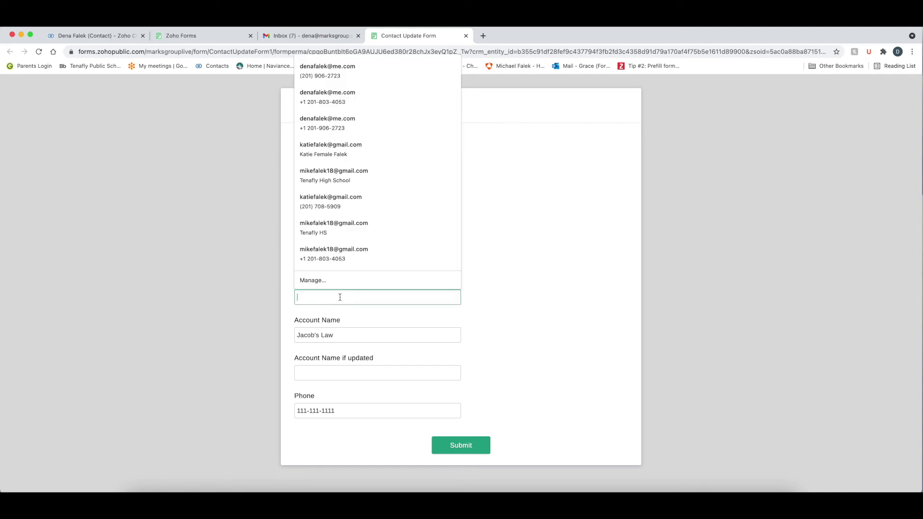
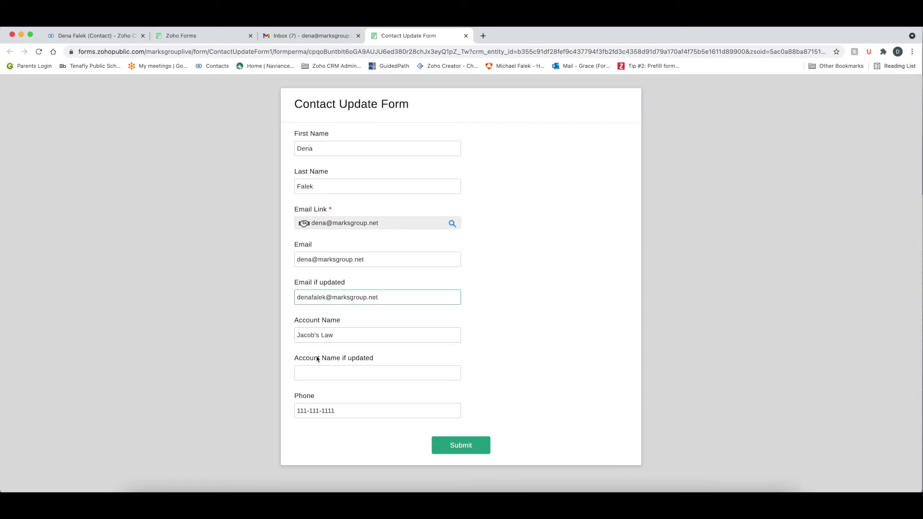
pyautogui.click(320, 374)
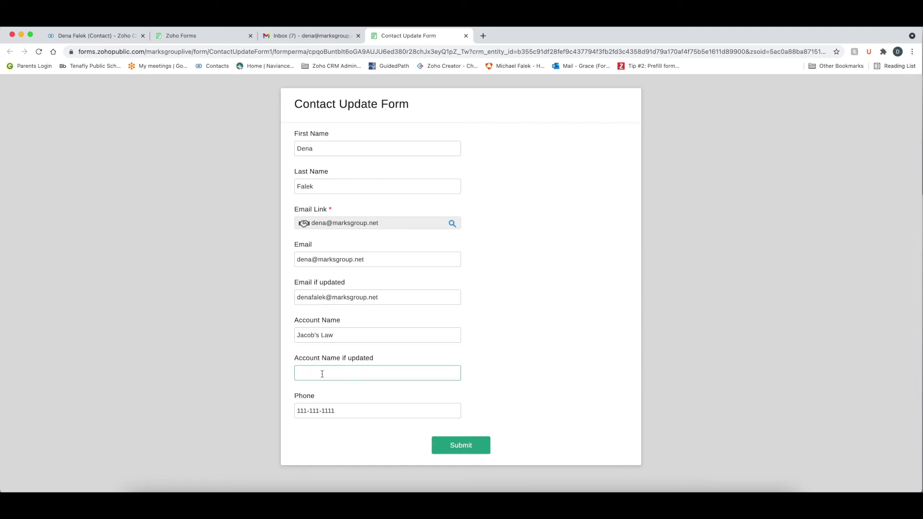
pyautogui.write('Marks Group')
pyautogui.moveTo(343, 412); pyautogui.dragTo(294, 410)
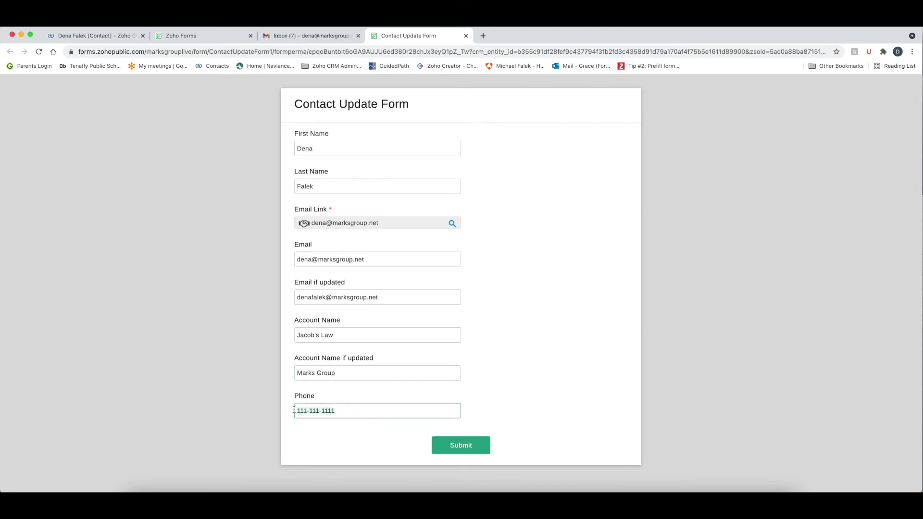
pyautogui.write('5555555')
pyautogui.press('BackSpace')
pyautogui.press('BackSpace')
pyautogui.write('555555')
pyautogui.click(477, 444)
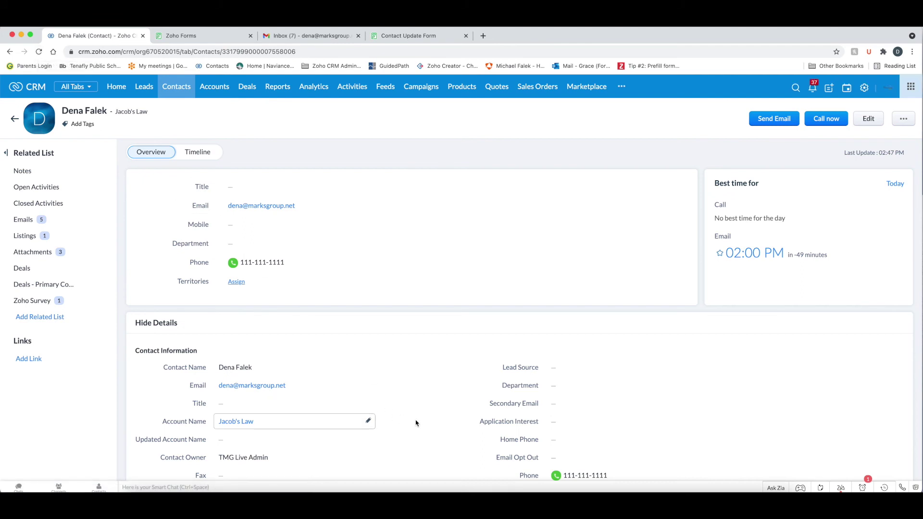
# - Check the contact's Timeline, then reload the record to show the new email, phone and account name
pyautogui.click(197, 153)
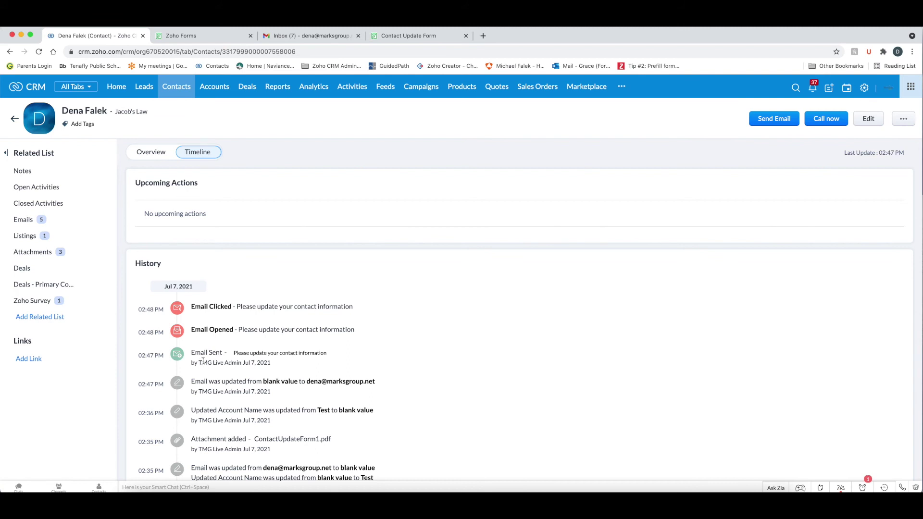
pyautogui.scroll(-2, 218, 367)
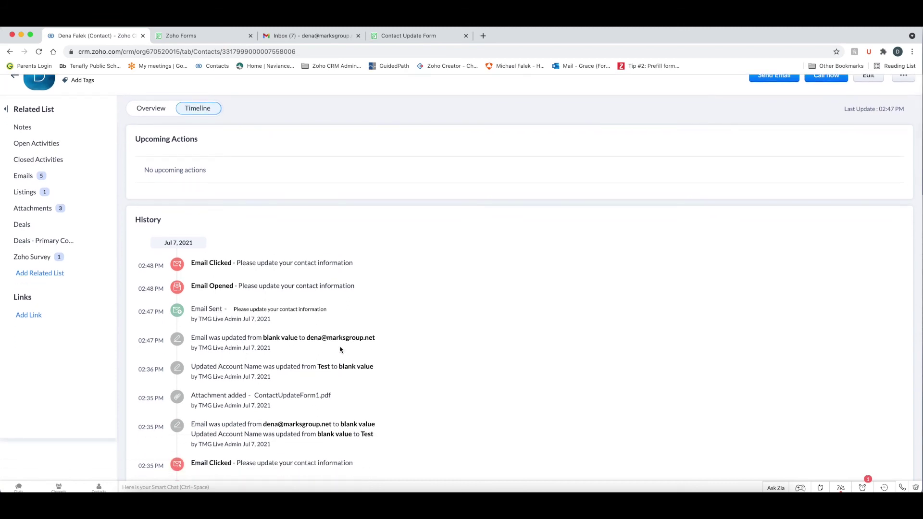
pyautogui.scroll(2, 208, 288)
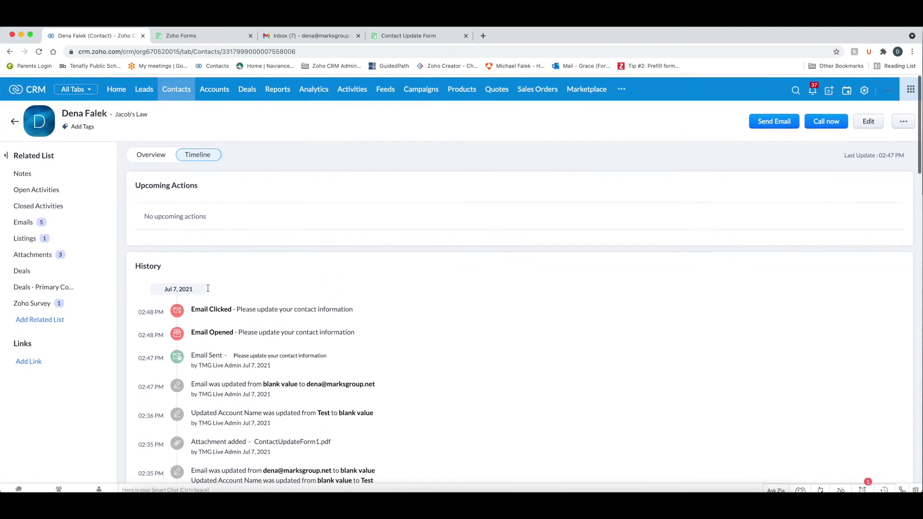
pyautogui.click(39, 52)
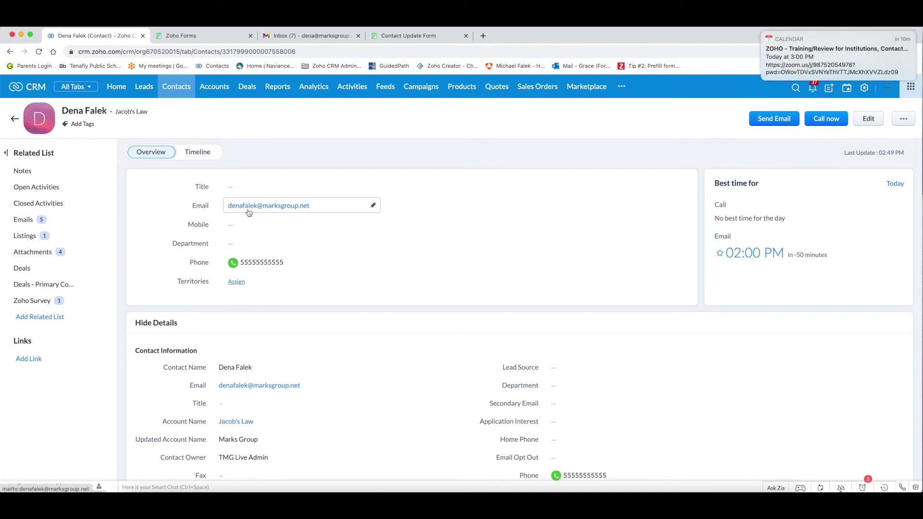
pyautogui.click(762, 32)
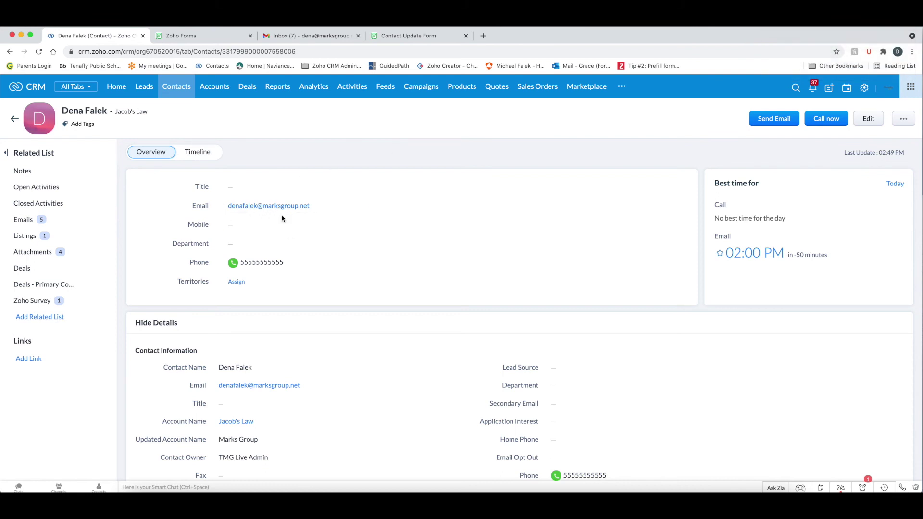
pyautogui.moveTo(243, 423)
pyautogui.scroll(-3, 242, 423)
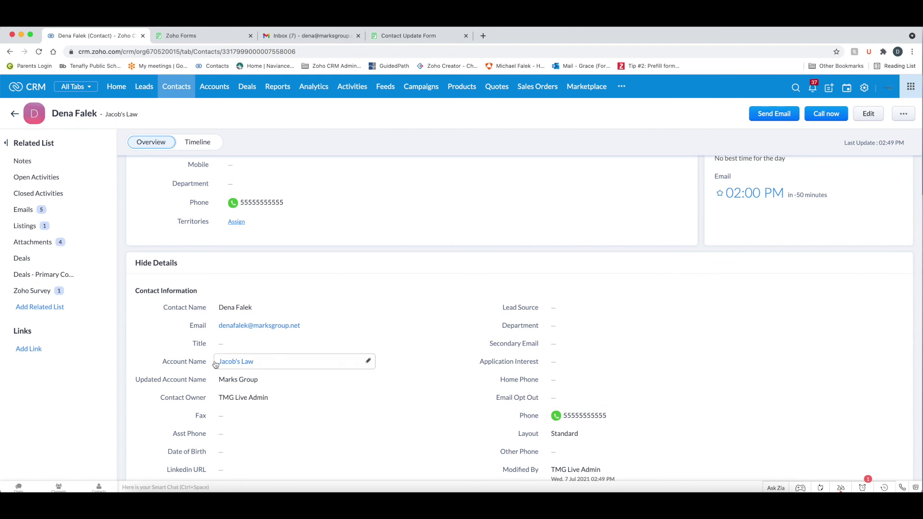
pyautogui.click(31, 242)
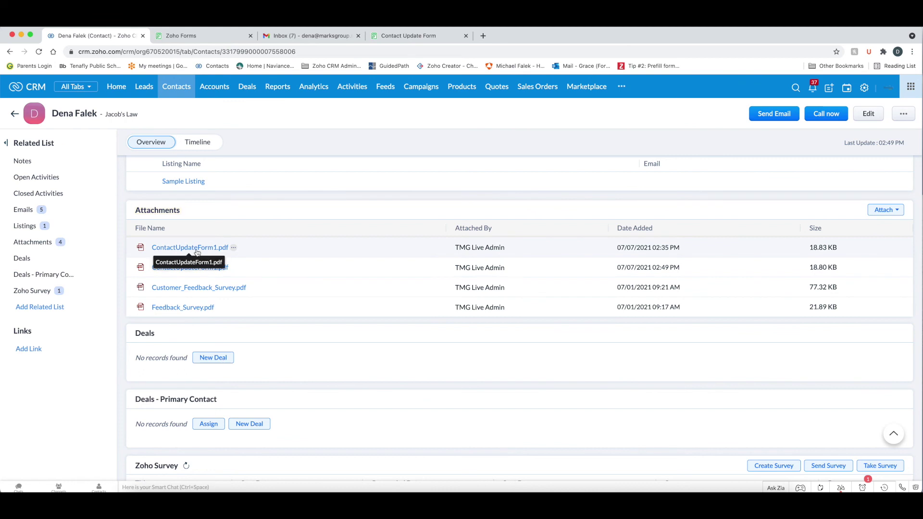
pyautogui.click(200, 144)
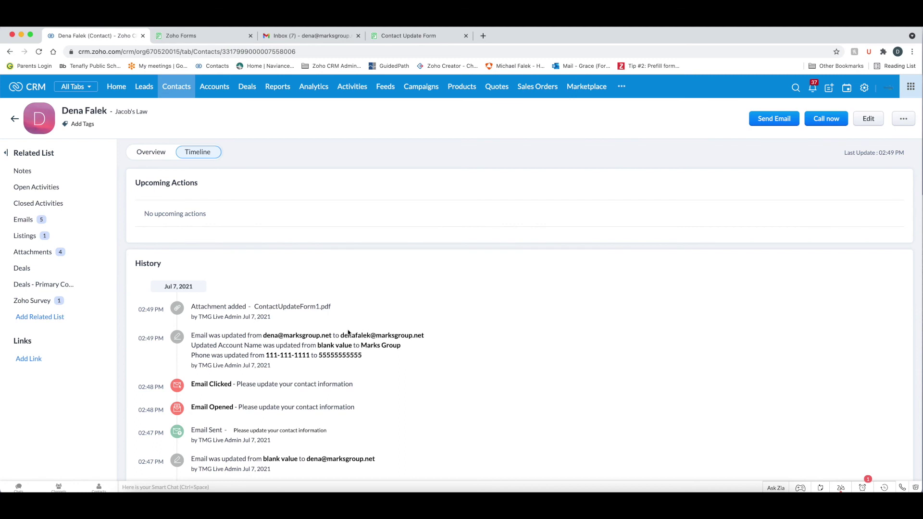
pyautogui.click(146, 156)
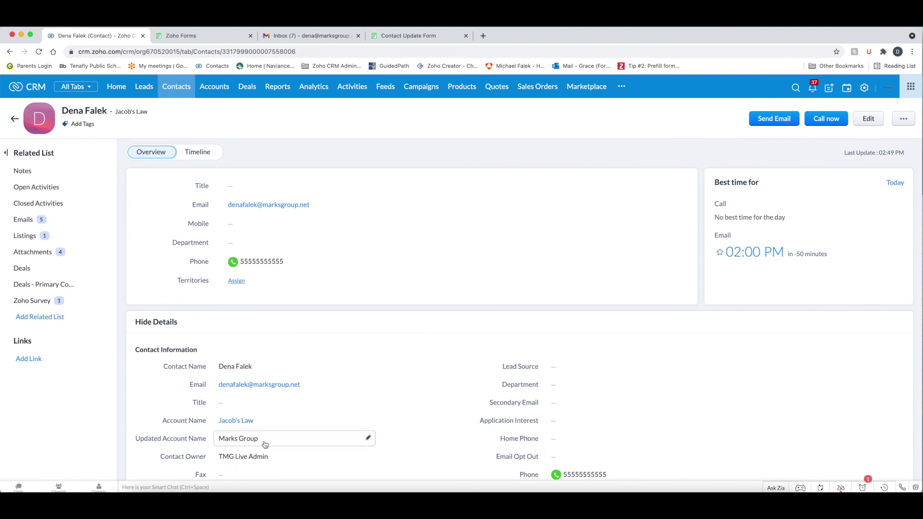
pyautogui.click(302, 423)
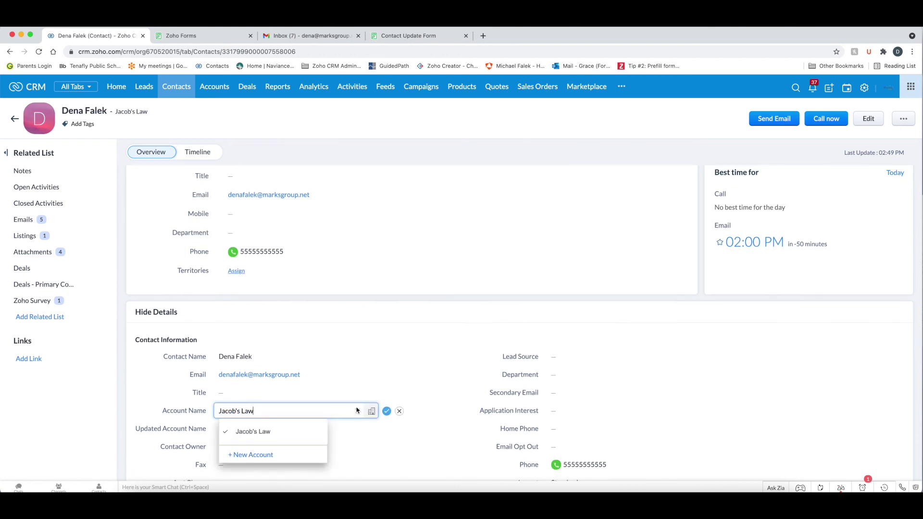
# - Search the accounts lookup for 'marks', choose Marks Group as the Account Name, and save
pyautogui.click(371, 412)
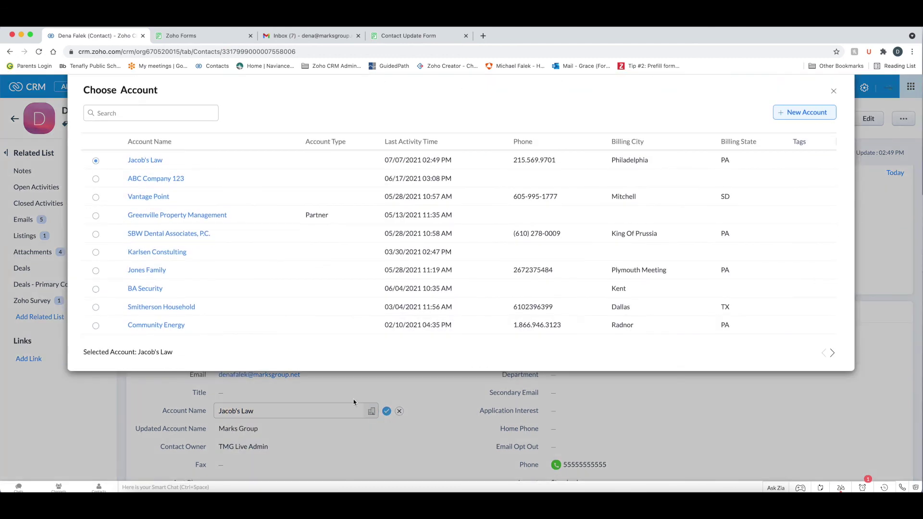
pyautogui.click(123, 113)
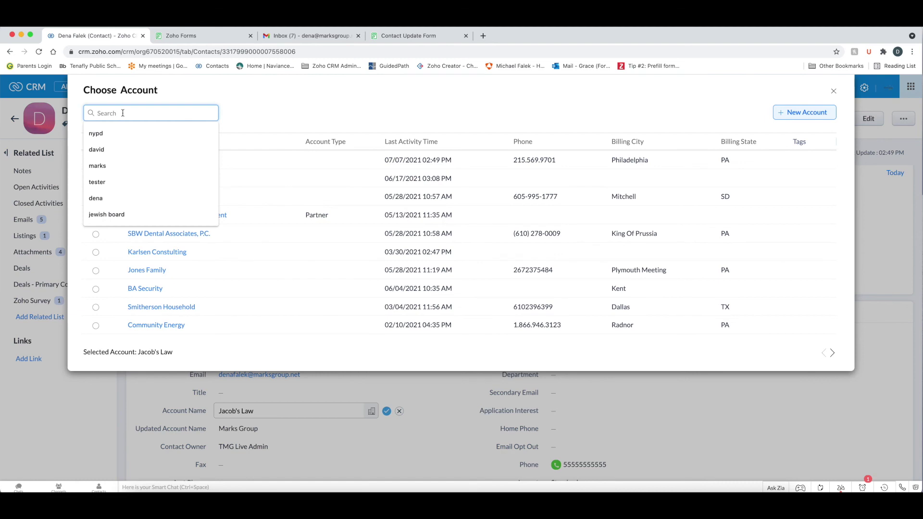
pyautogui.write('marks')
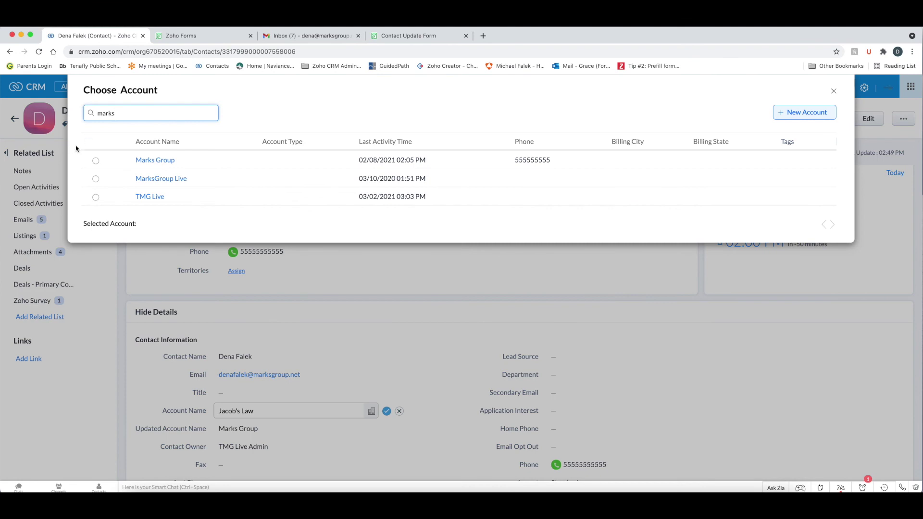
pyautogui.click(96, 160)
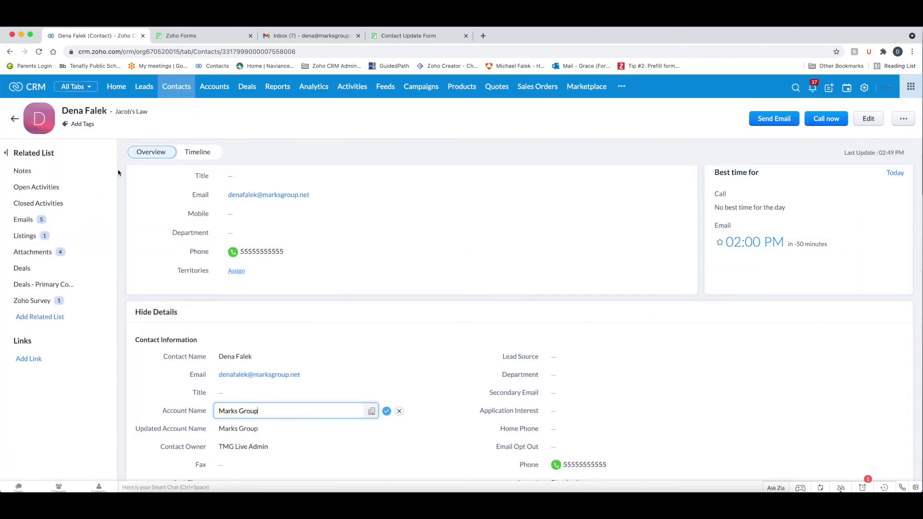
pyautogui.click(386, 411)
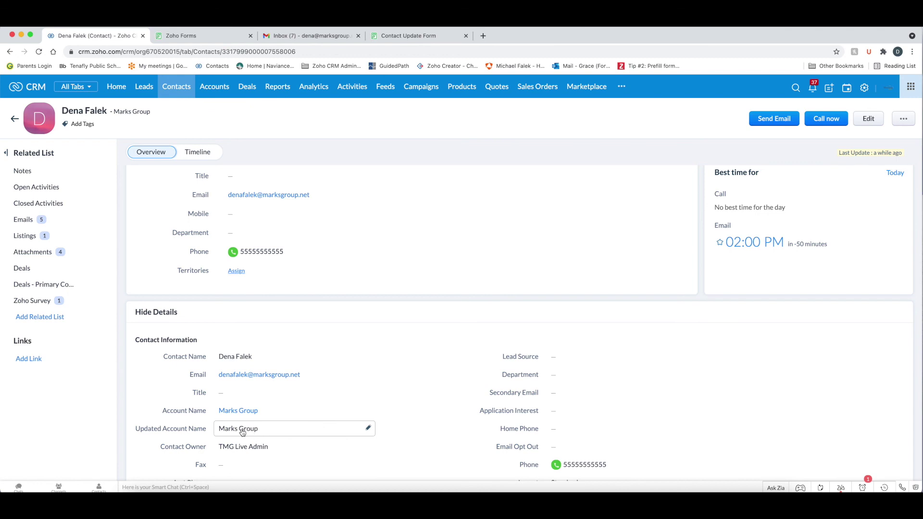
pyautogui.scroll(-3, 242, 433)
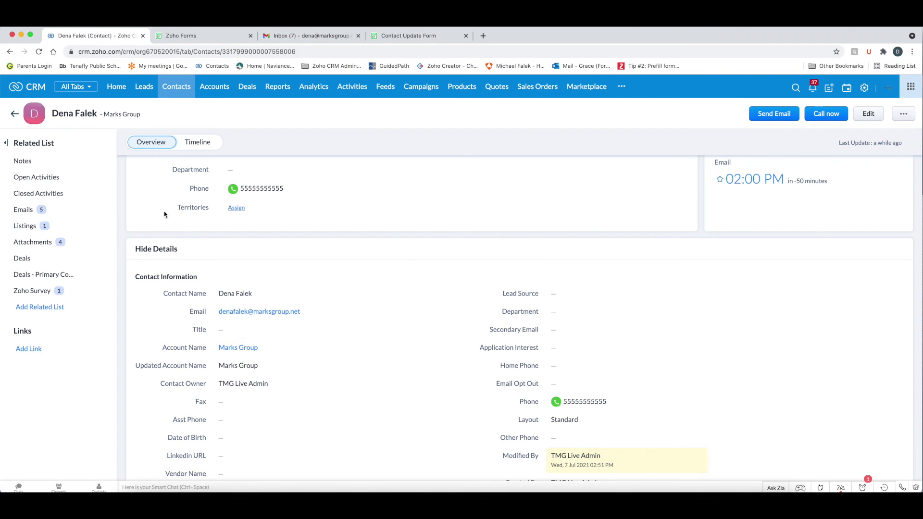
# - Review the Timeline history entry for Account Name changing from Jacob's Law to Marks Group
pyautogui.click(198, 143)
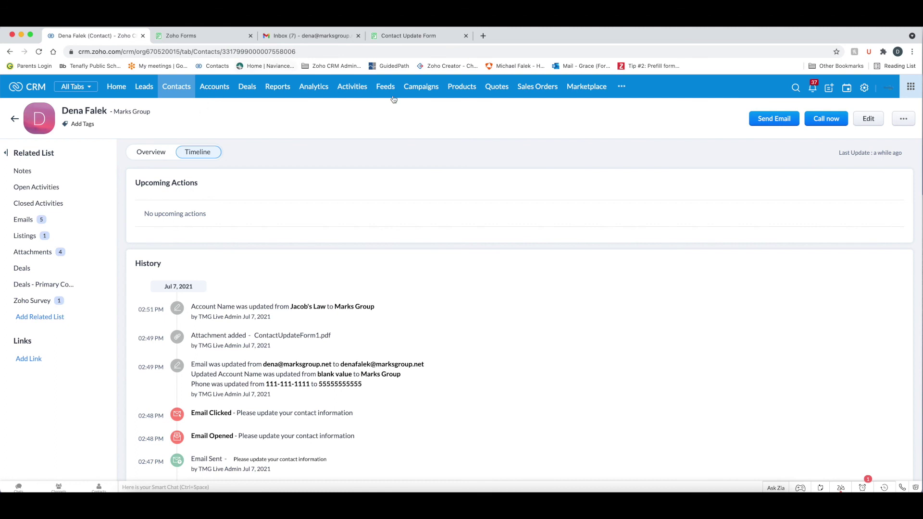
pyautogui.click(178, 92)
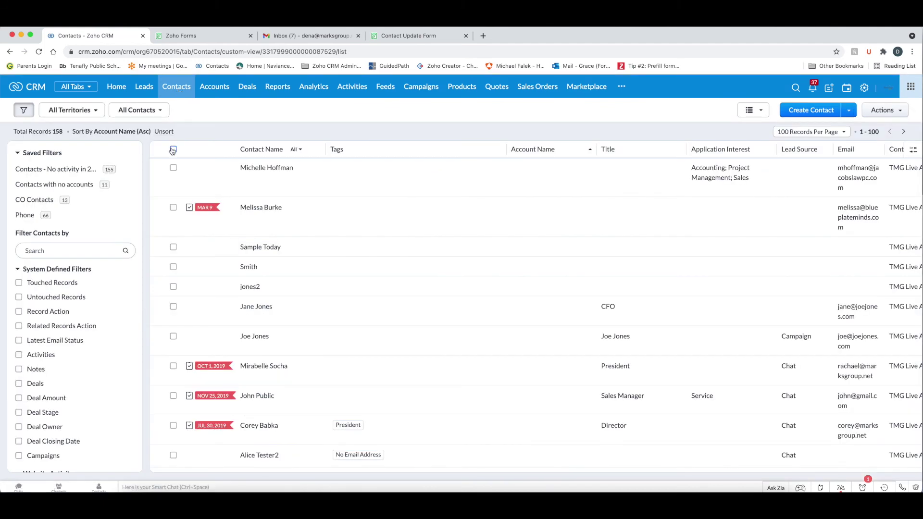
# - Start a mass email to all contacts with the Prefill Form for Contact Info template, then cancel and deselect them
pyautogui.click(173, 150)
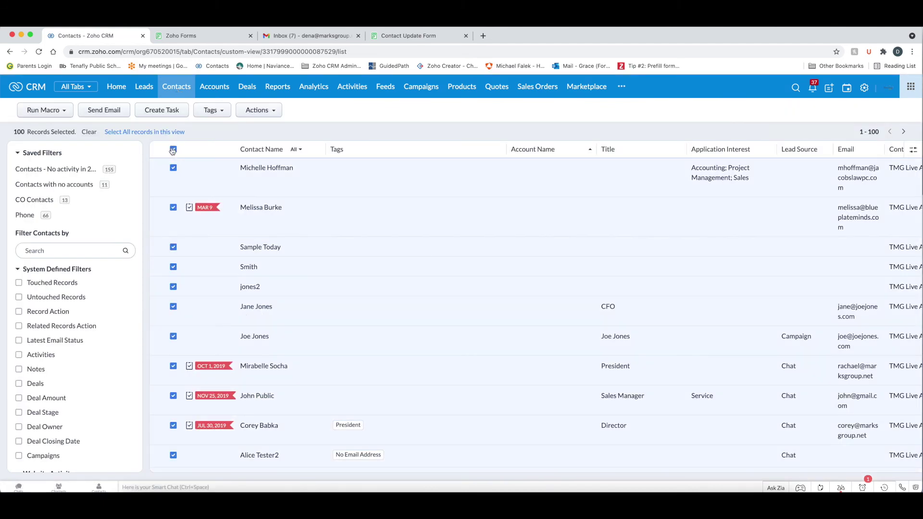
pyautogui.click(105, 111)
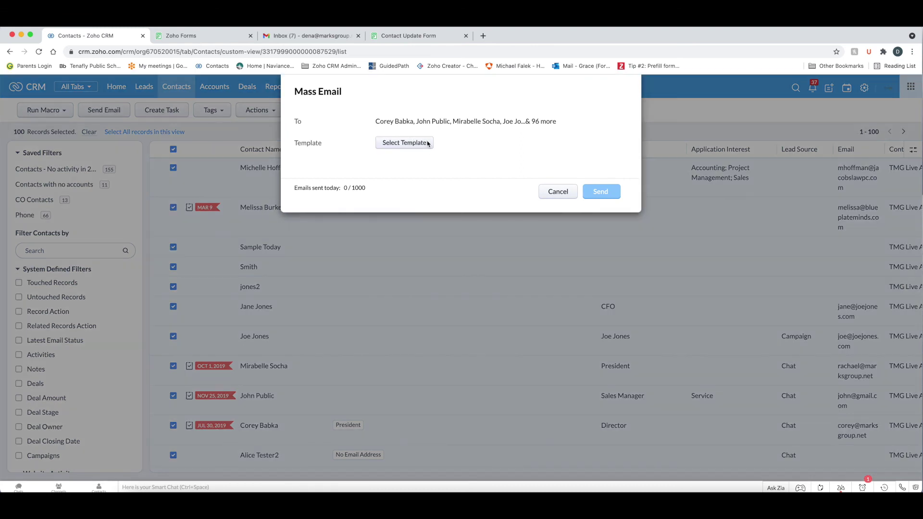
pyautogui.click(428, 143)
pyautogui.click(349, 143)
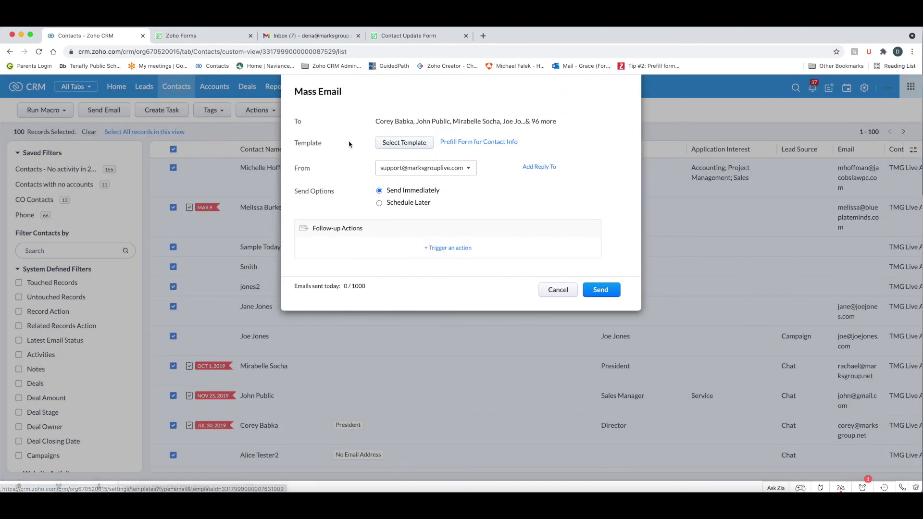
pyautogui.click(557, 291)
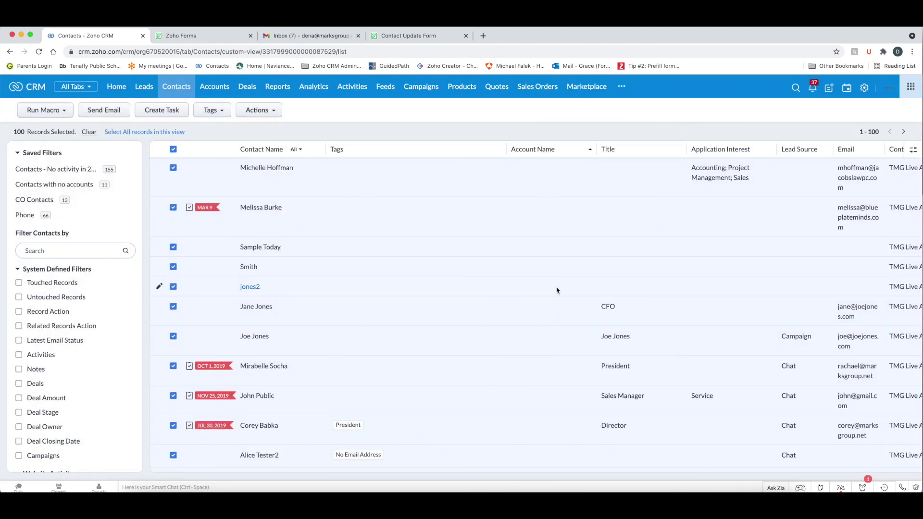
pyautogui.click(174, 149)
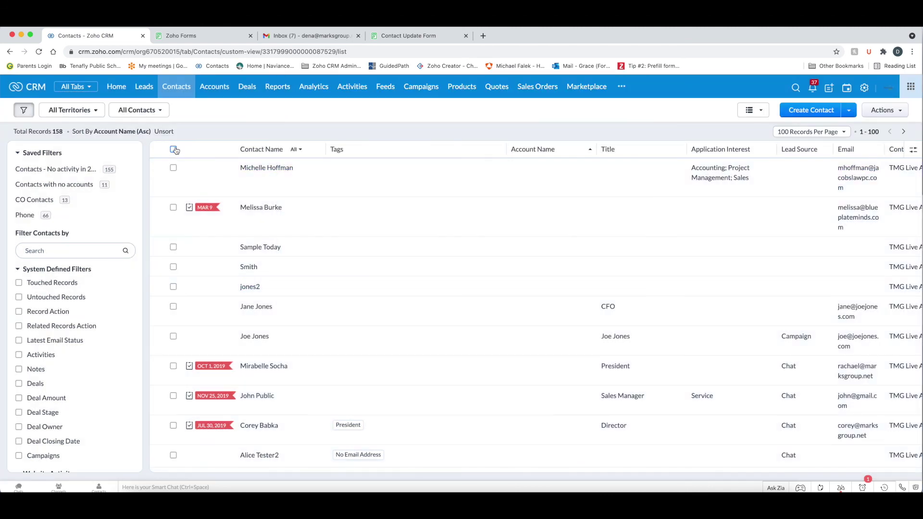